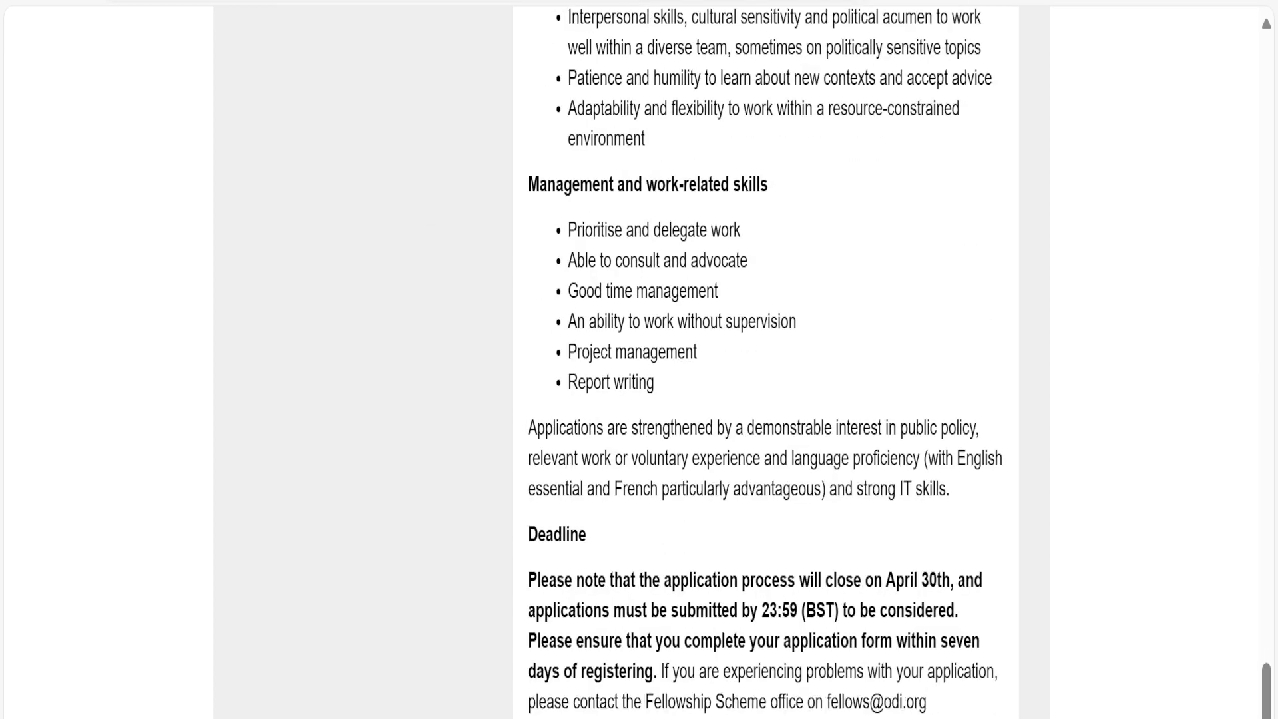
- Resume the Fellowship Scheme Application Form for the ODI Fellowship Scheme 2024 - 2026
{"action": "key", "text": "Home"}
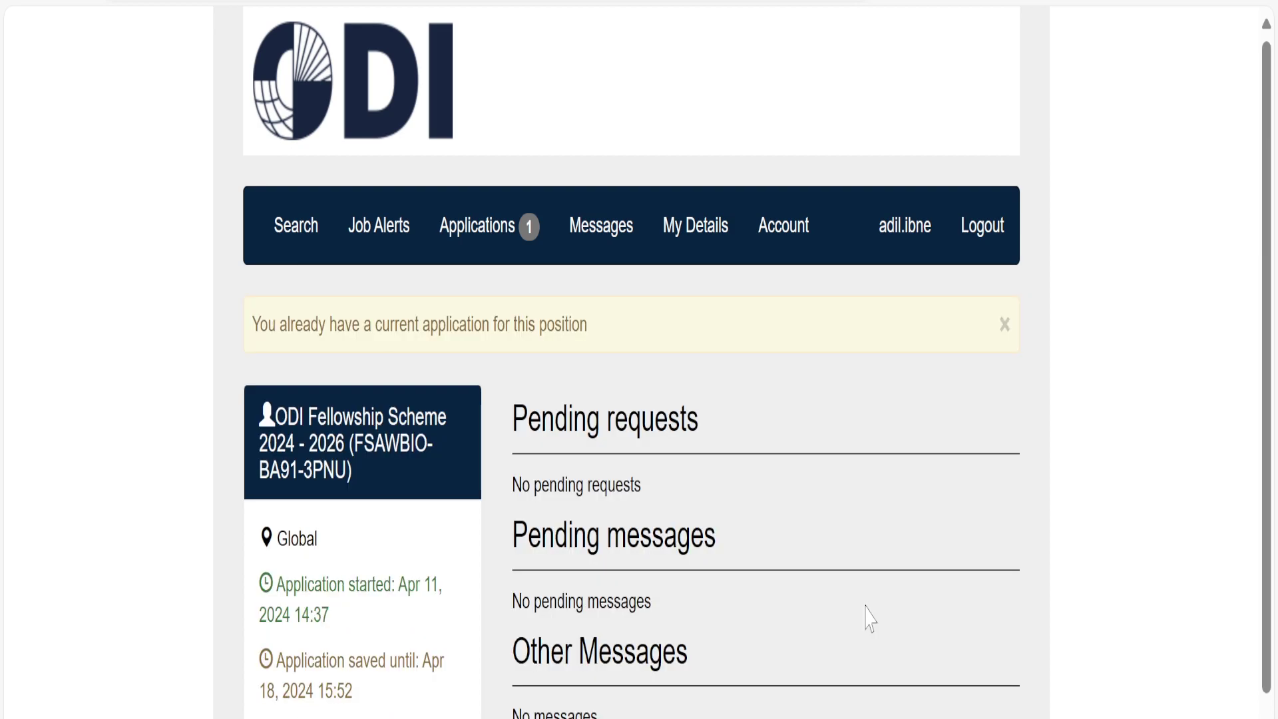
{"action": "scroll", "coordinate": [1274, 522], "scroll_direction": "down", "scroll_amount": 1}
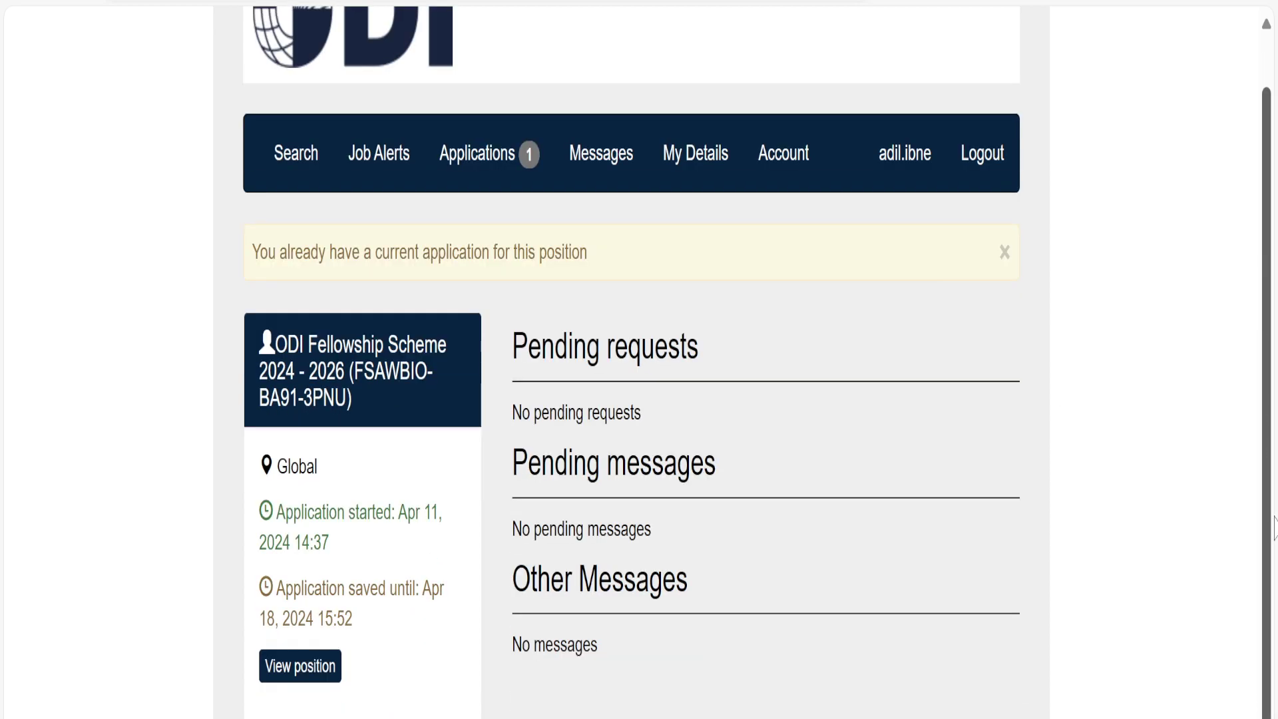
{"action": "scroll", "coordinate": [1274, 523], "scroll_direction": "down", "scroll_amount": 6}
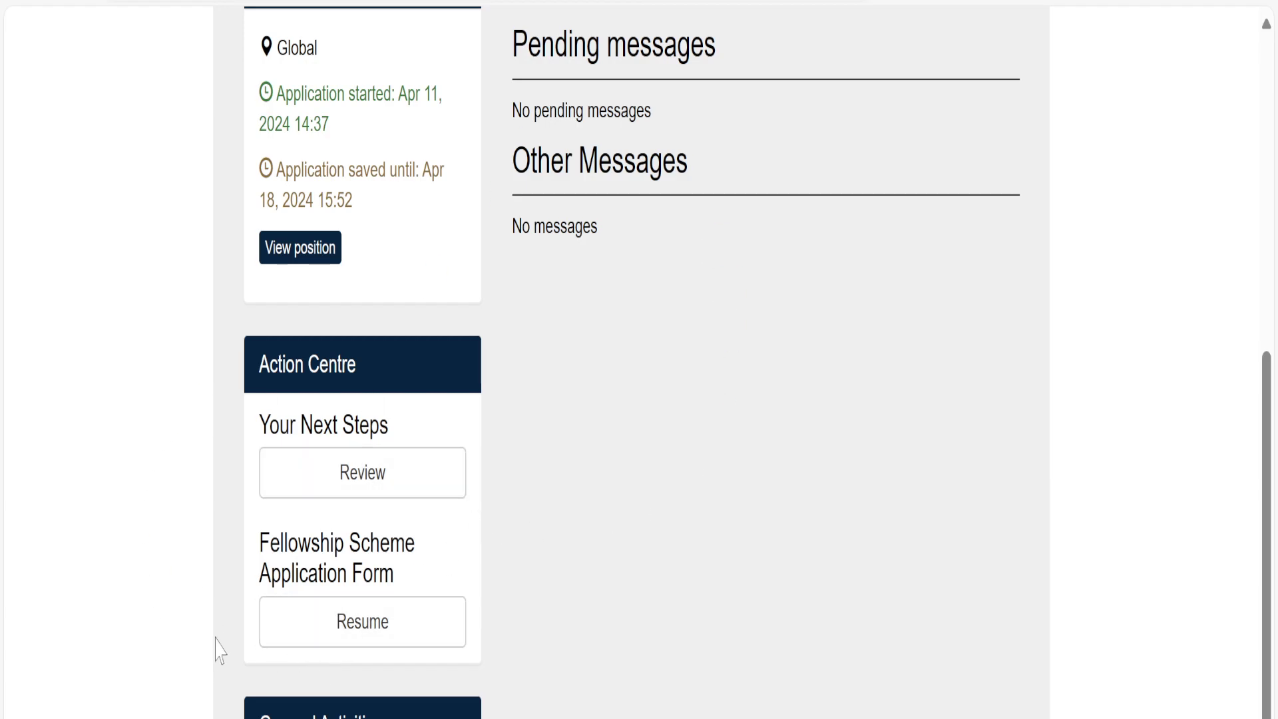
{"action": "left_click", "coordinate": [362, 640]}
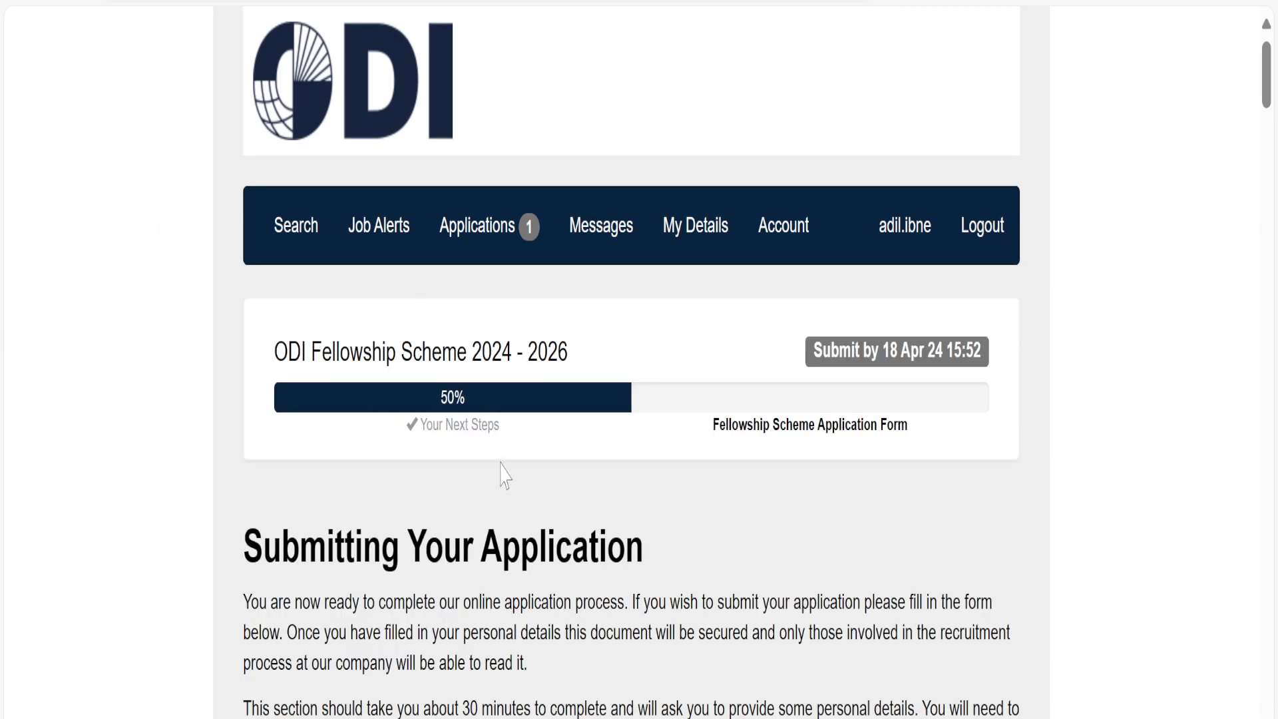
- Review the application form's position, personal, contact, qualification and employment sections
{"action": "scroll", "coordinate": [543, 66], "scroll_direction": "down", "scroll_amount": 5}
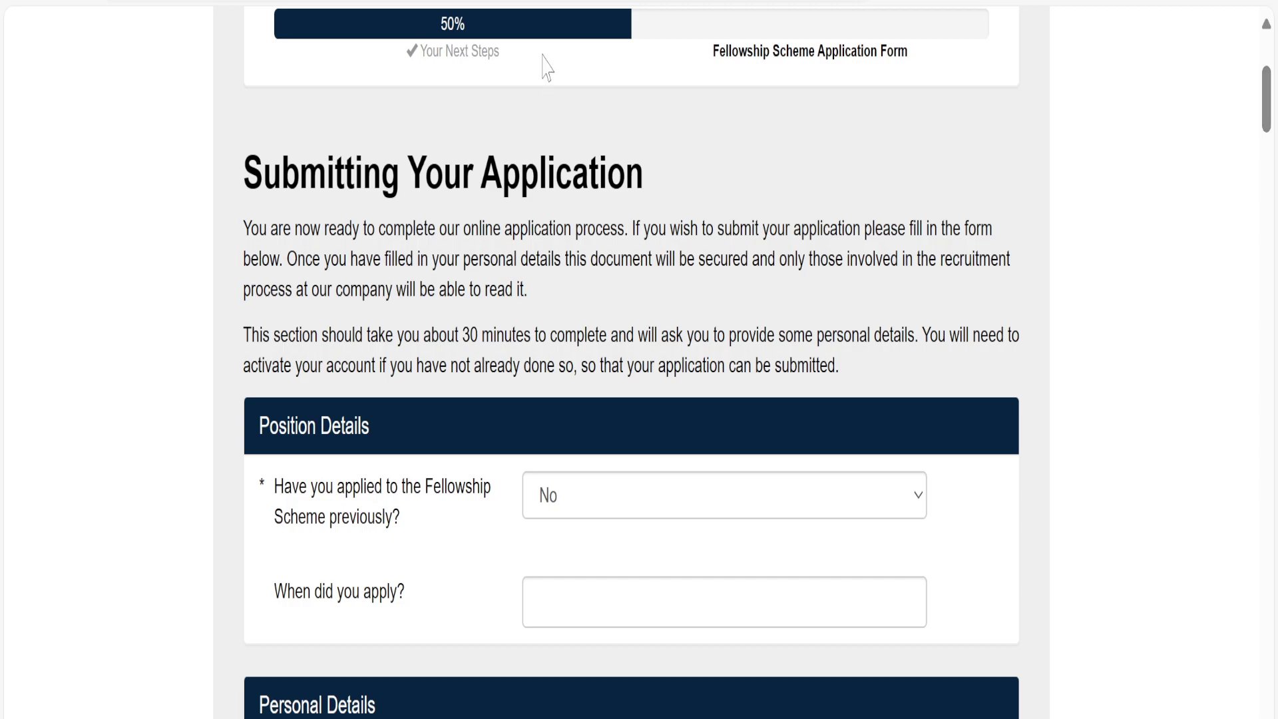
{"action": "scroll", "coordinate": [525, 216], "scroll_direction": "up", "scroll_amount": 5}
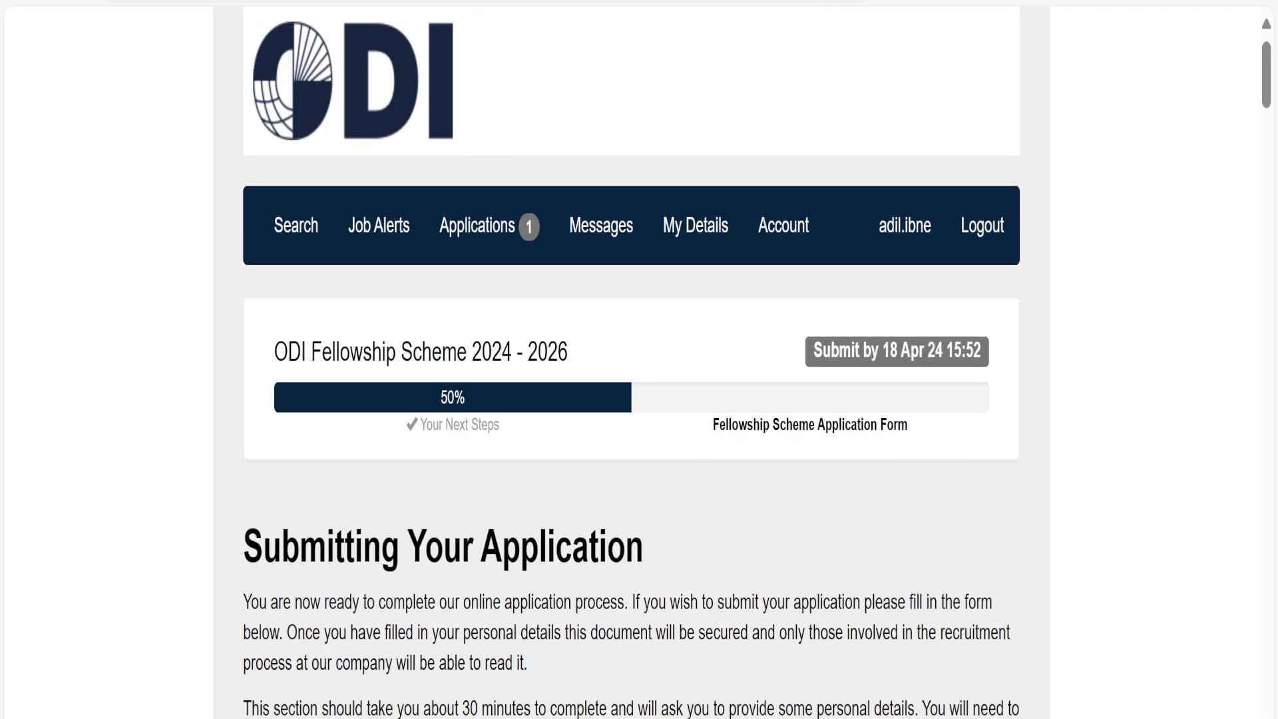
{"action": "mouse_move", "coordinate": [1266, 85]}
{"action": "left_mouse_down"}
{"action": "mouse_move", "coordinate": [1273, 666]}
{"action": "mouse_move", "coordinate": [1269, 87]}
{"action": "left_mouse_up"}
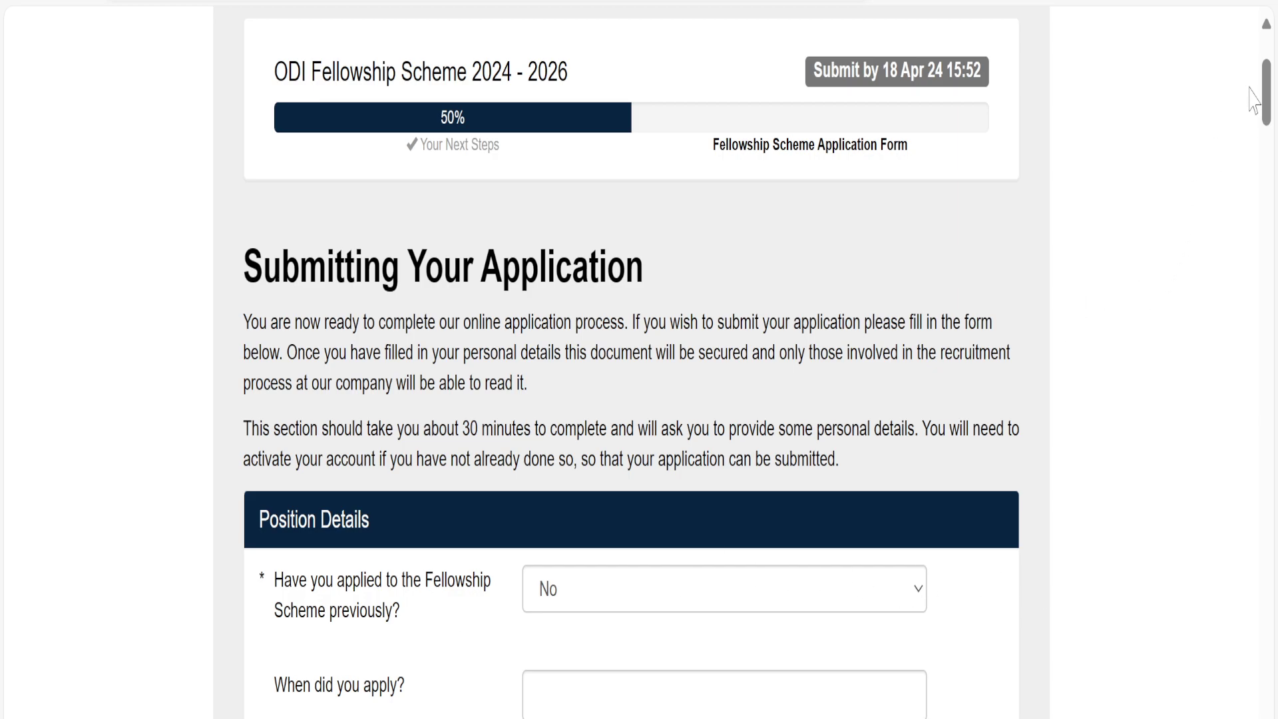
{"action": "left_click_drag", "start_coordinate": [1267, 96], "coordinate": [1268, 136]}
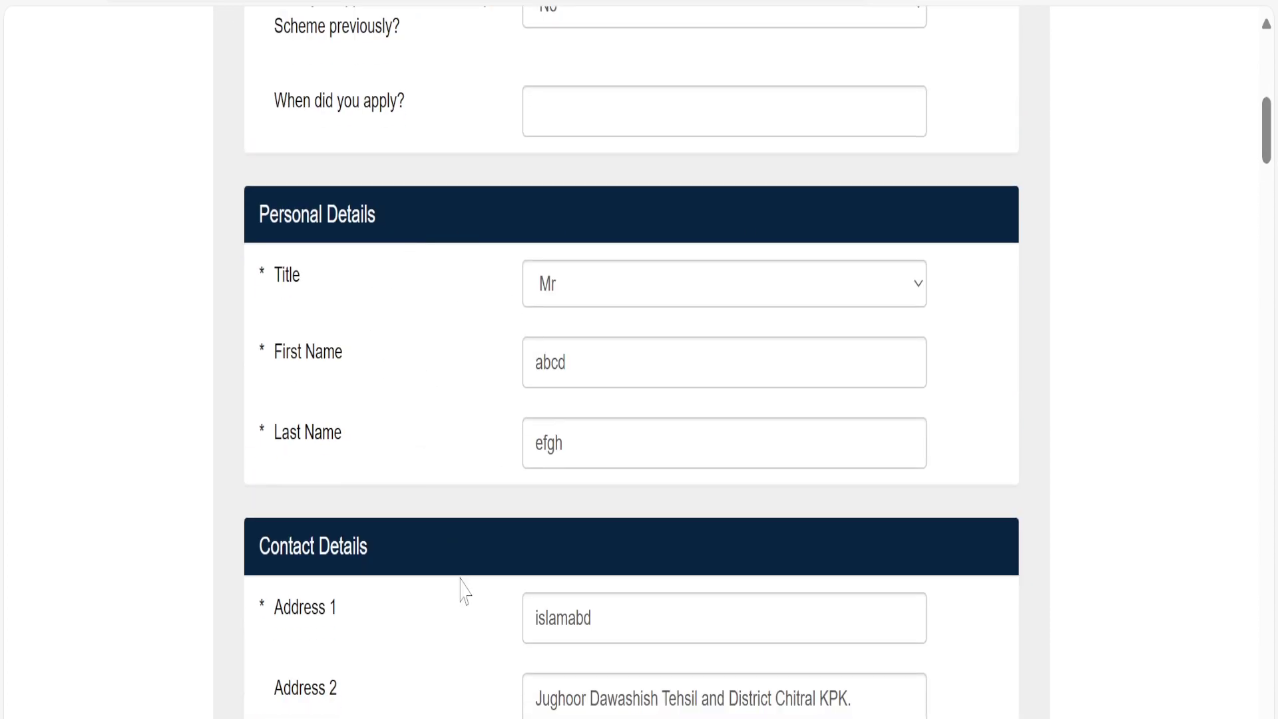
{"action": "left_click_drag", "start_coordinate": [1268, 133], "coordinate": [1270, 164]}
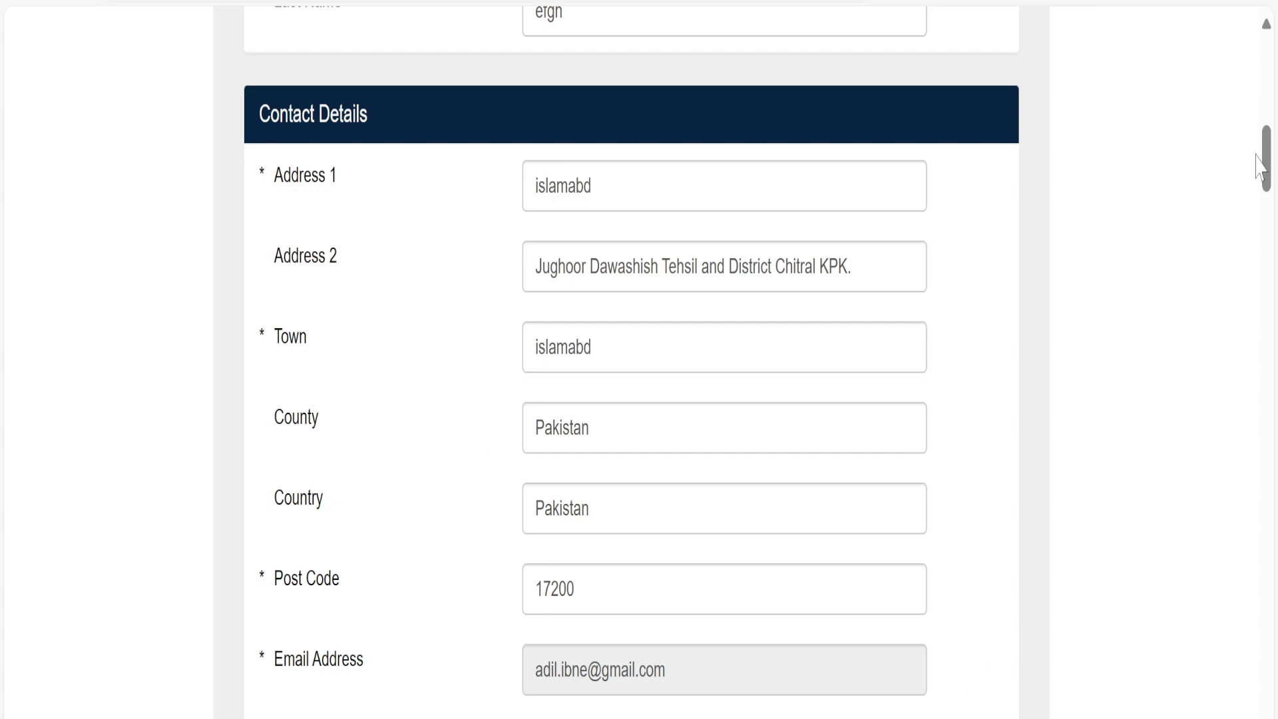
{"action": "left_click_drag", "start_coordinate": [1265, 173], "coordinate": [1268, 253]}
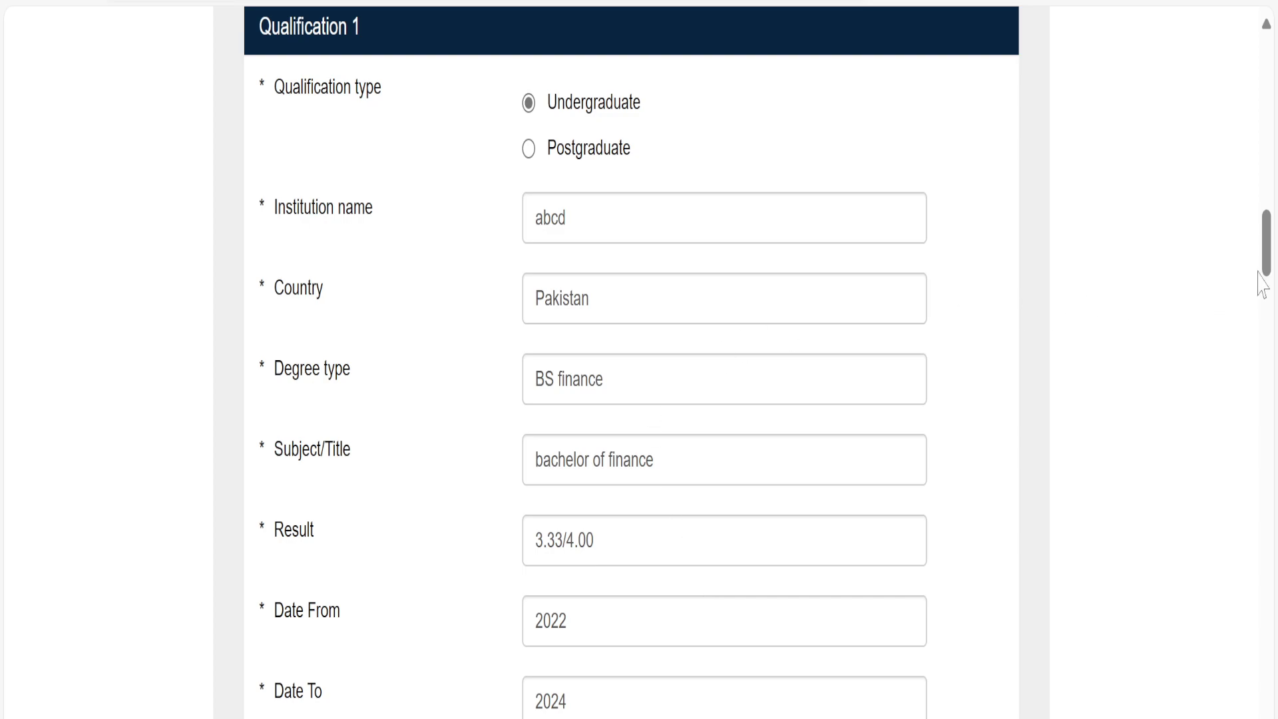
{"action": "left_click_drag", "start_coordinate": [1267, 245], "coordinate": [1267, 266]}
{"action": "scroll", "coordinate": [505, 439], "scroll_direction": "up", "scroll_amount": 8}
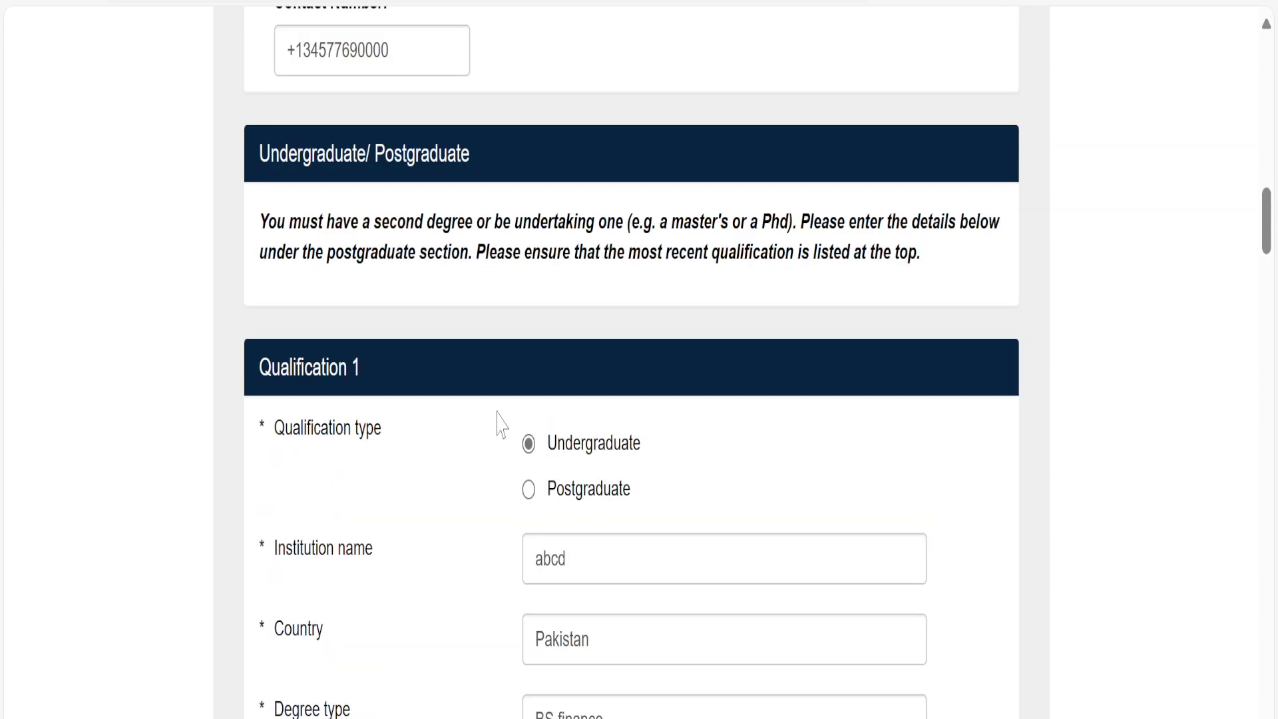
{"action": "left_click_drag", "start_coordinate": [1268, 225], "coordinate": [1272, 327]}
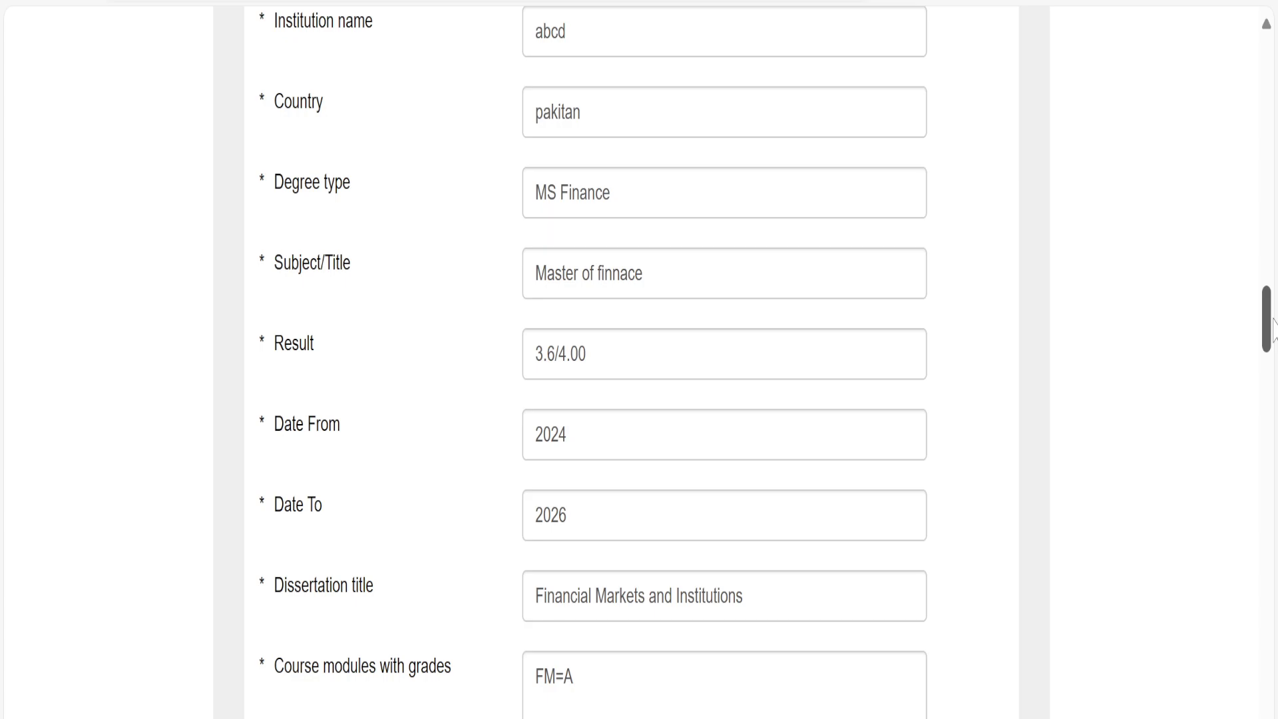
{"action": "left_click_drag", "start_coordinate": [1273, 330], "coordinate": [1273, 331]}
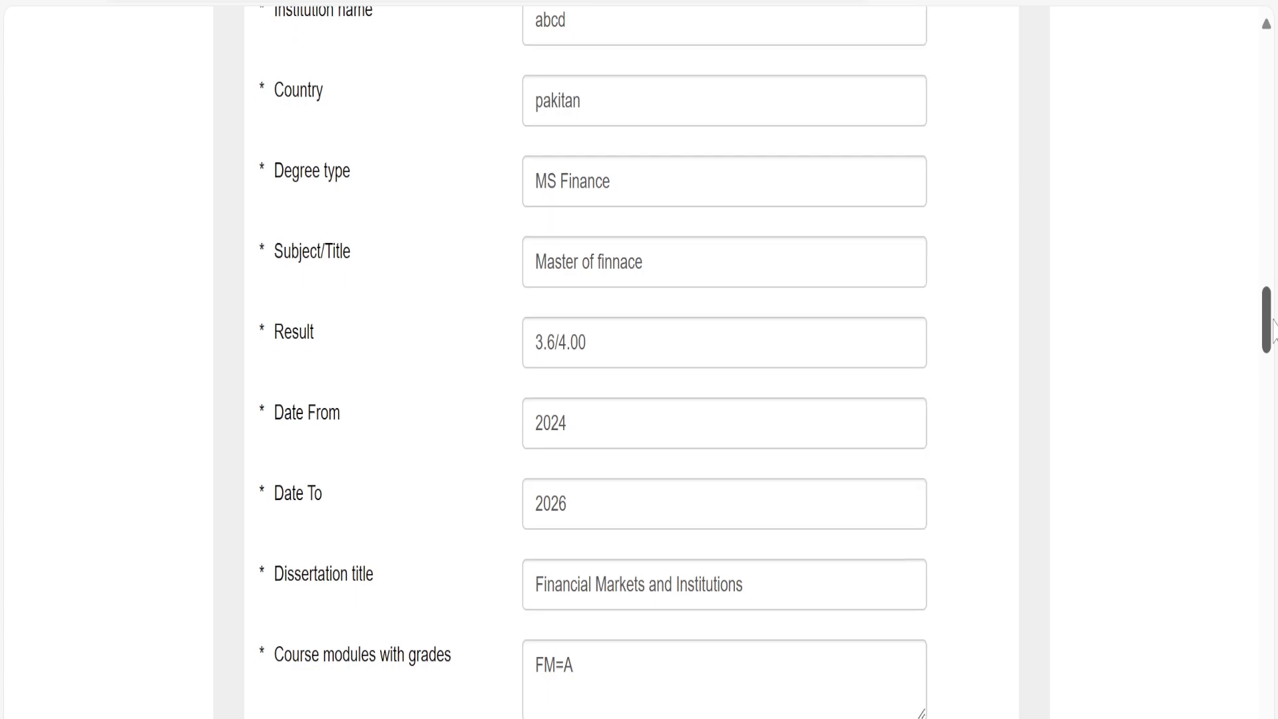
{"action": "left_click_drag", "start_coordinate": [1273, 331], "coordinate": [1275, 424]}
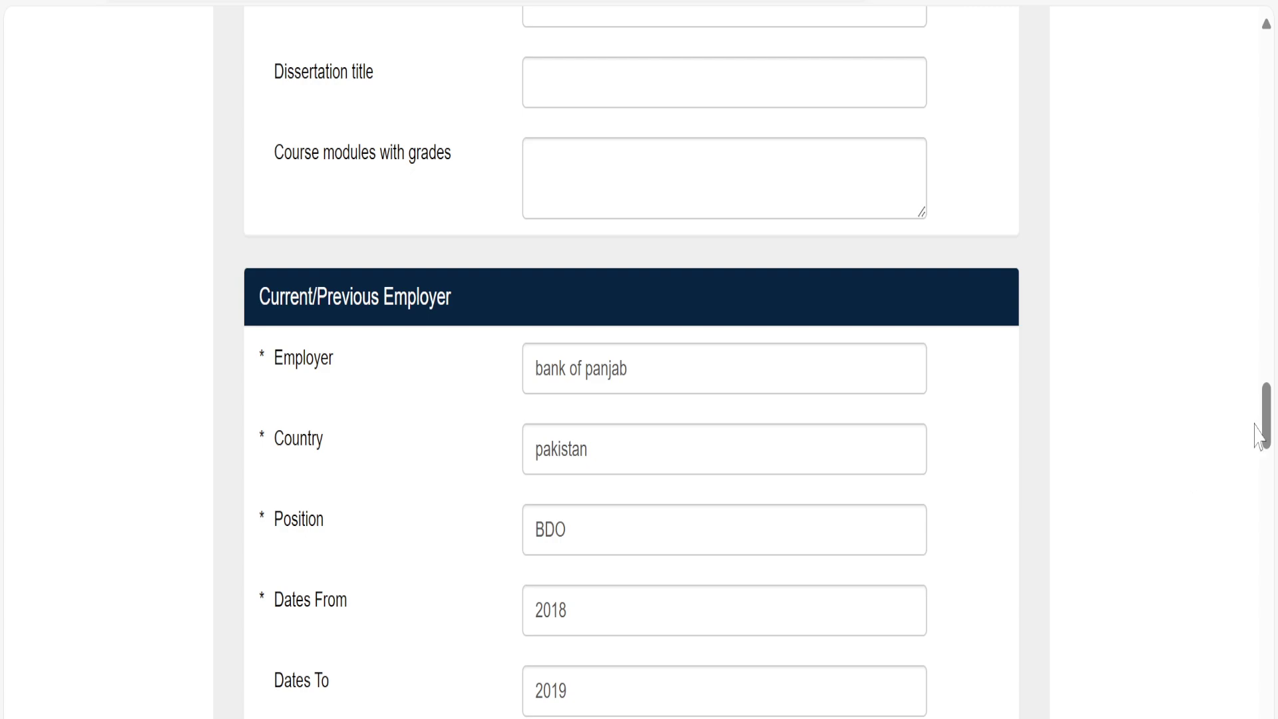
{"action": "scroll", "coordinate": [1265, 414], "scroll_direction": "down", "scroll_amount": 2}
{"action": "left_click_drag", "start_coordinate": [1272, 433], "coordinate": [1272, 544]}
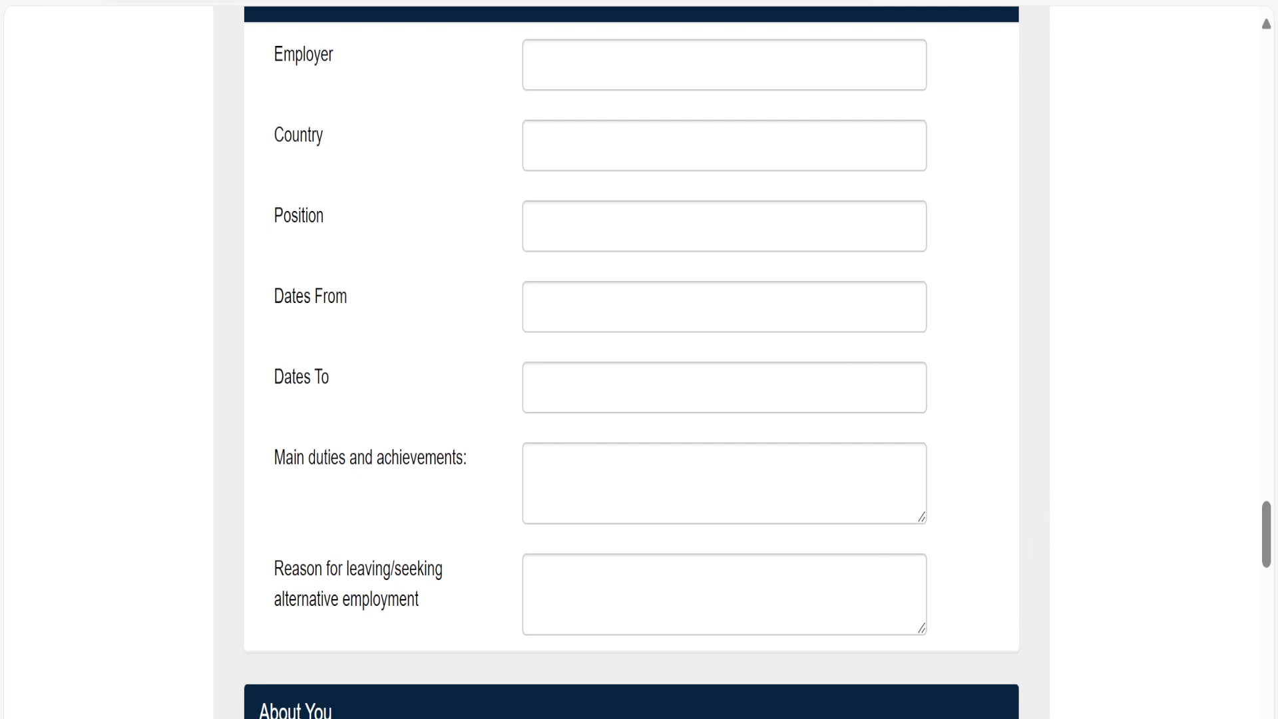
{"action": "left_click_drag", "start_coordinate": [1267, 565], "coordinate": [1271, 444]}
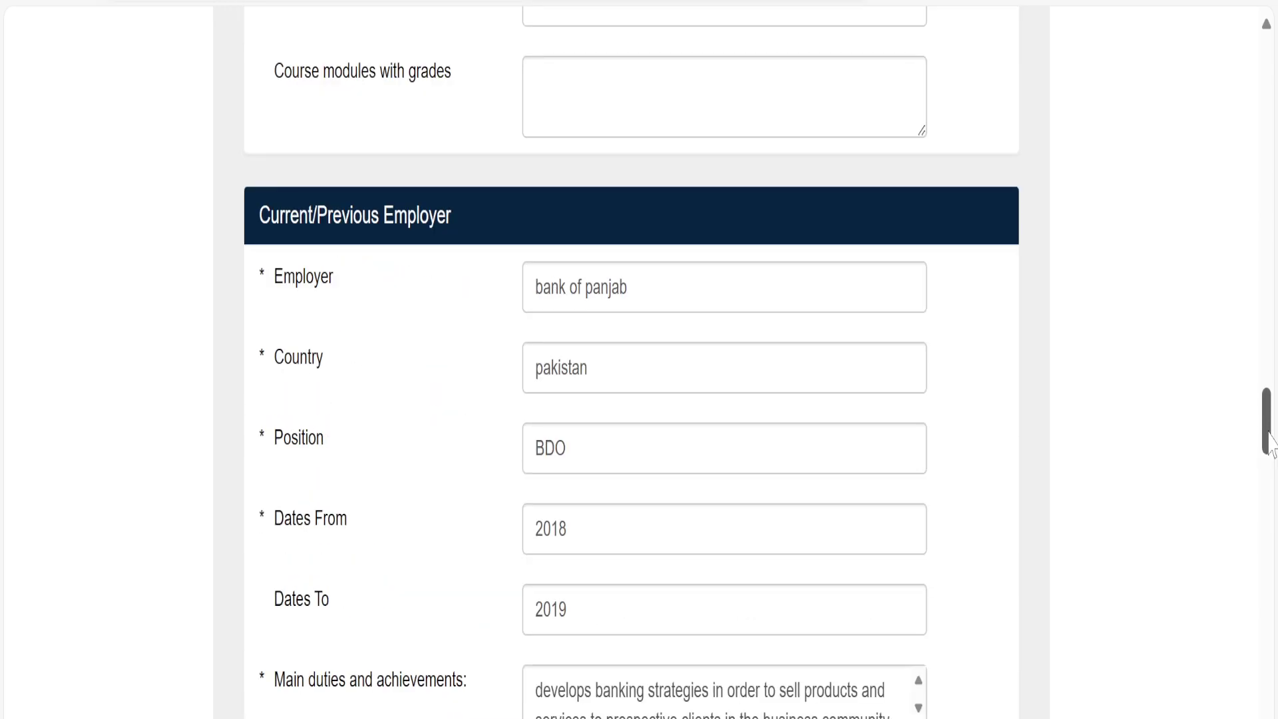
{"action": "left_click_drag", "start_coordinate": [1271, 444], "coordinate": [1266, 718]}
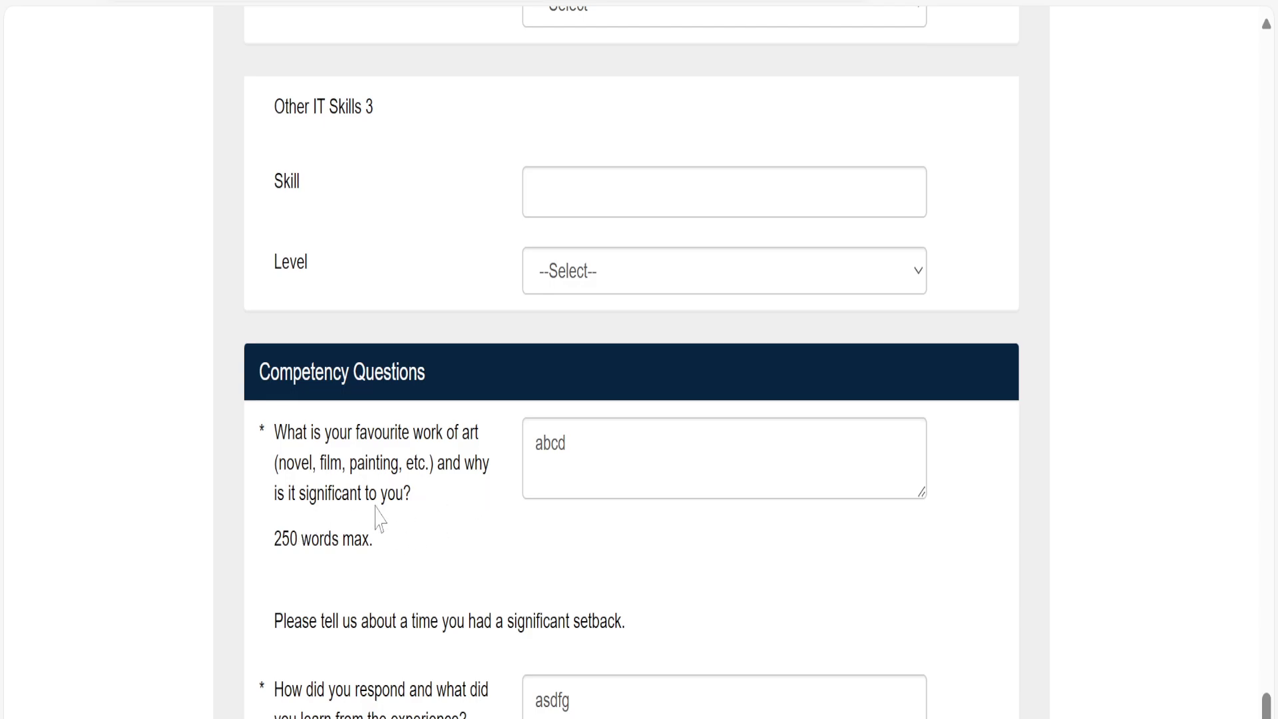
- Review the competency questions, academic and professional references, source of application, additional requirements and declaration
{"action": "scroll", "coordinate": [1265, 702], "scroll_direction": "down", "scroll_amount": 3}
{"action": "scroll", "coordinate": [639, 360], "scroll_direction": "down", "scroll_amount": 6}
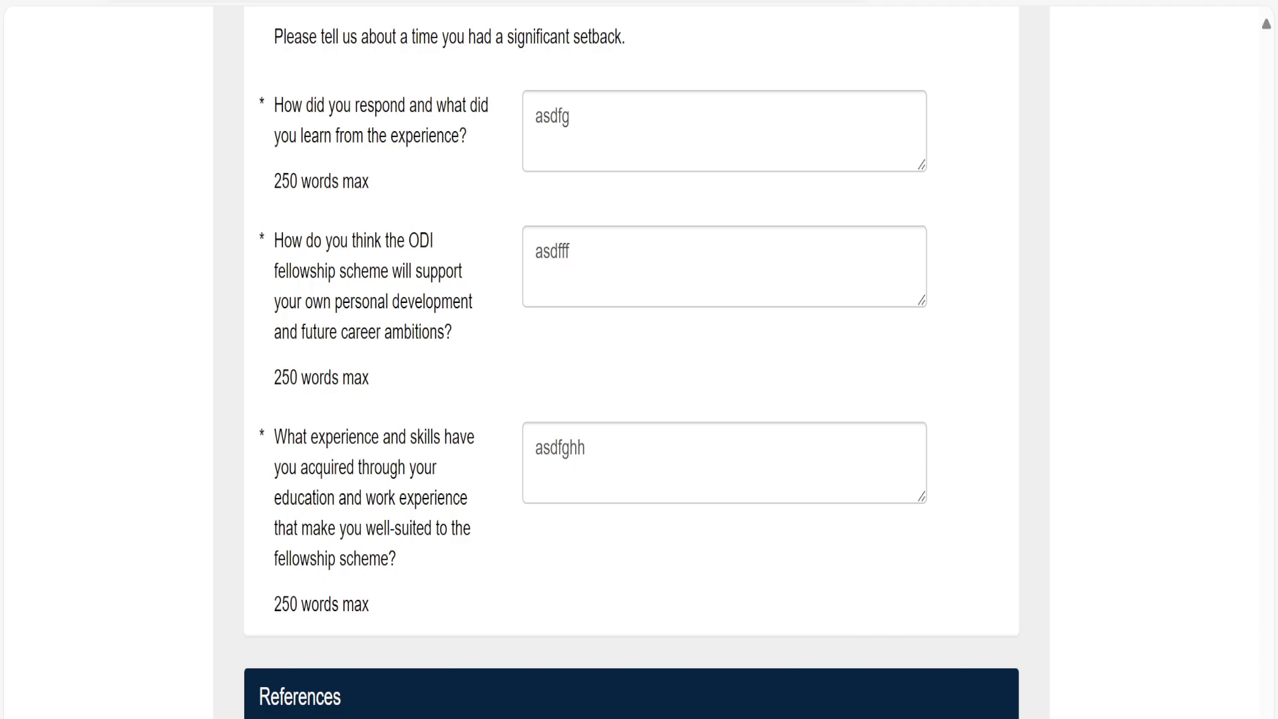
{"action": "scroll", "coordinate": [632, 359], "scroll_direction": "down", "scroll_amount": 6}
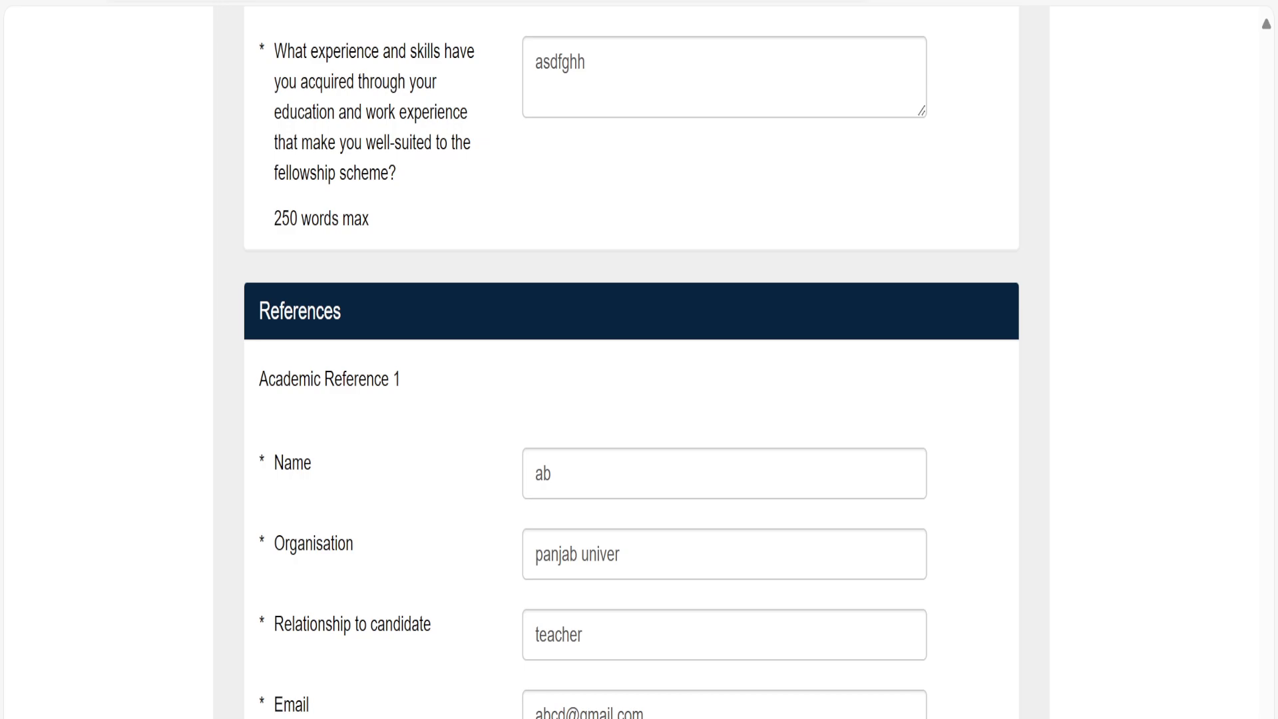
{"action": "scroll", "coordinate": [632, 363], "scroll_direction": "up", "scroll_amount": 1}
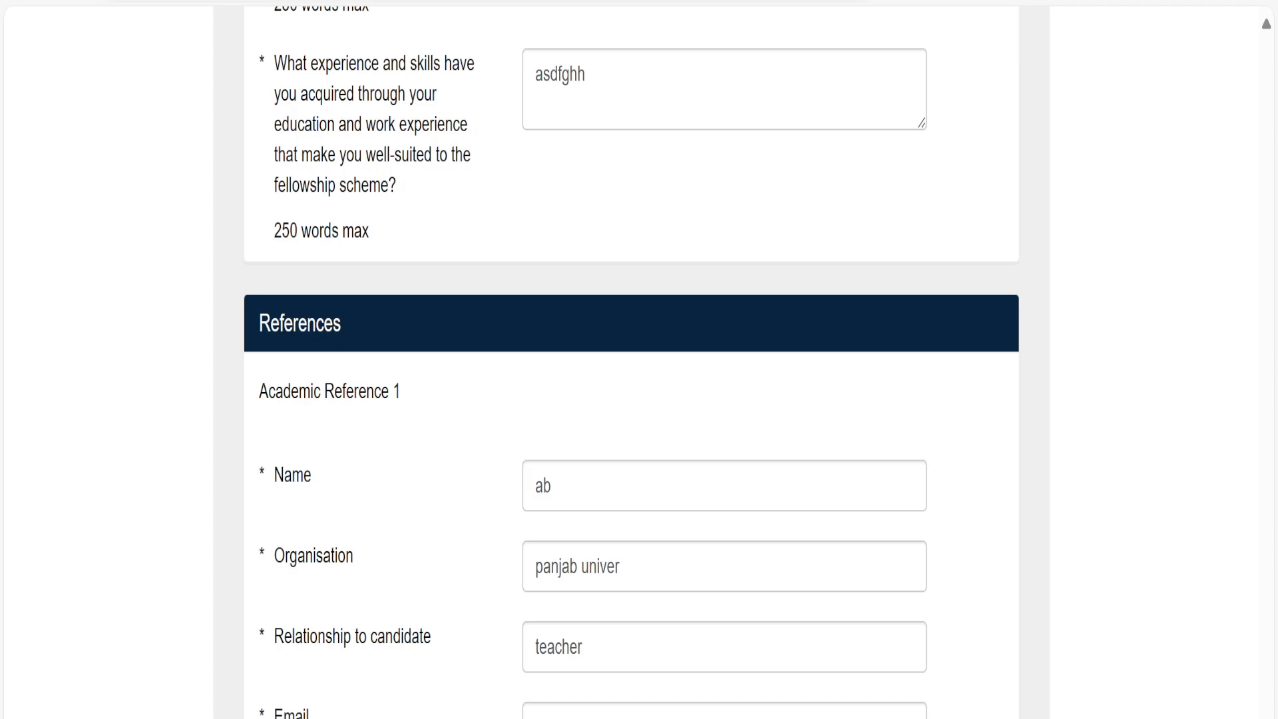
{"action": "scroll", "coordinate": [632, 363], "scroll_direction": "down", "scroll_amount": 7}
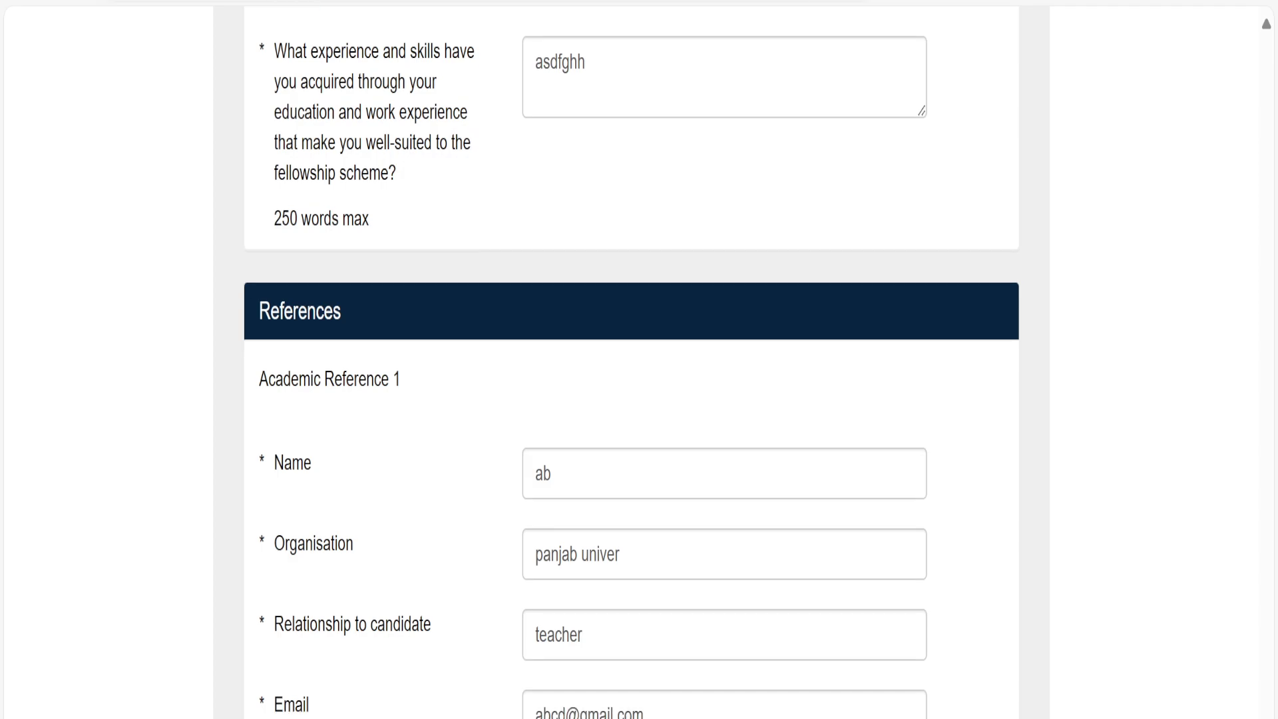
{"action": "scroll", "coordinate": [632, 362], "scroll_direction": "down", "scroll_amount": 5}
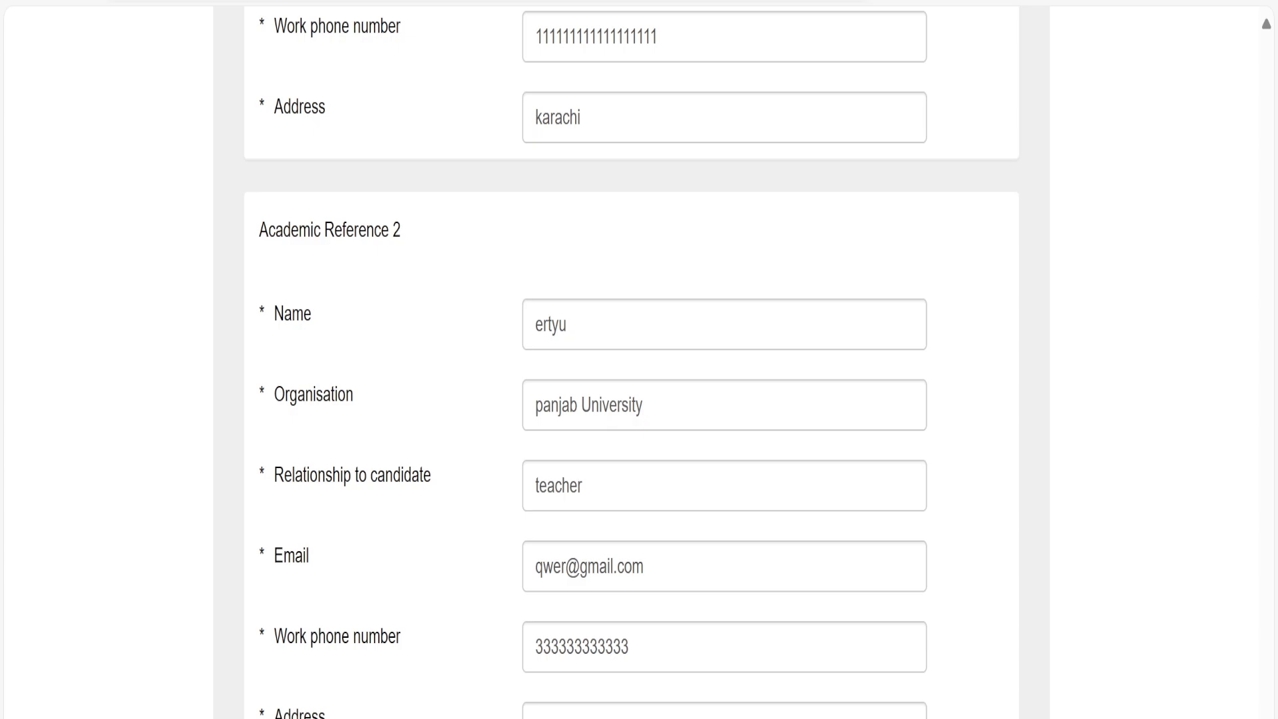
{"action": "scroll", "coordinate": [632, 363], "scroll_direction": "down", "scroll_amount": 7}
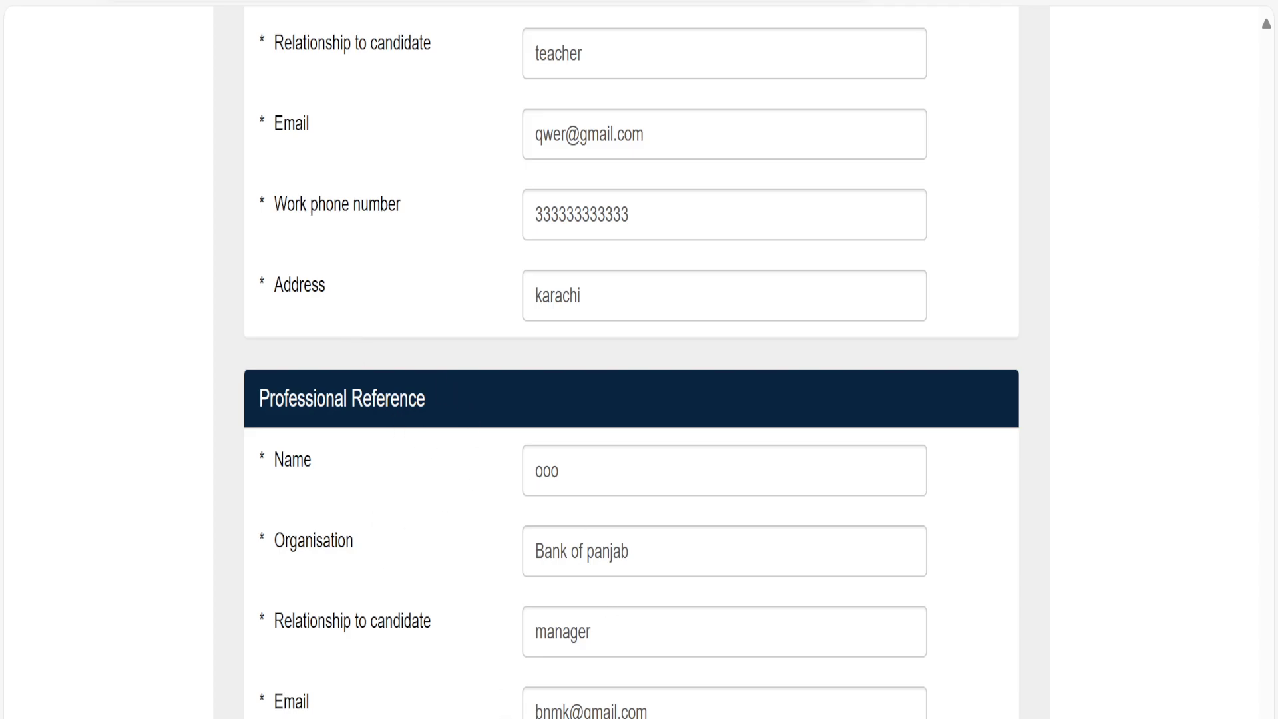
{"action": "scroll", "coordinate": [631, 367], "scroll_direction": "down", "scroll_amount": 12}
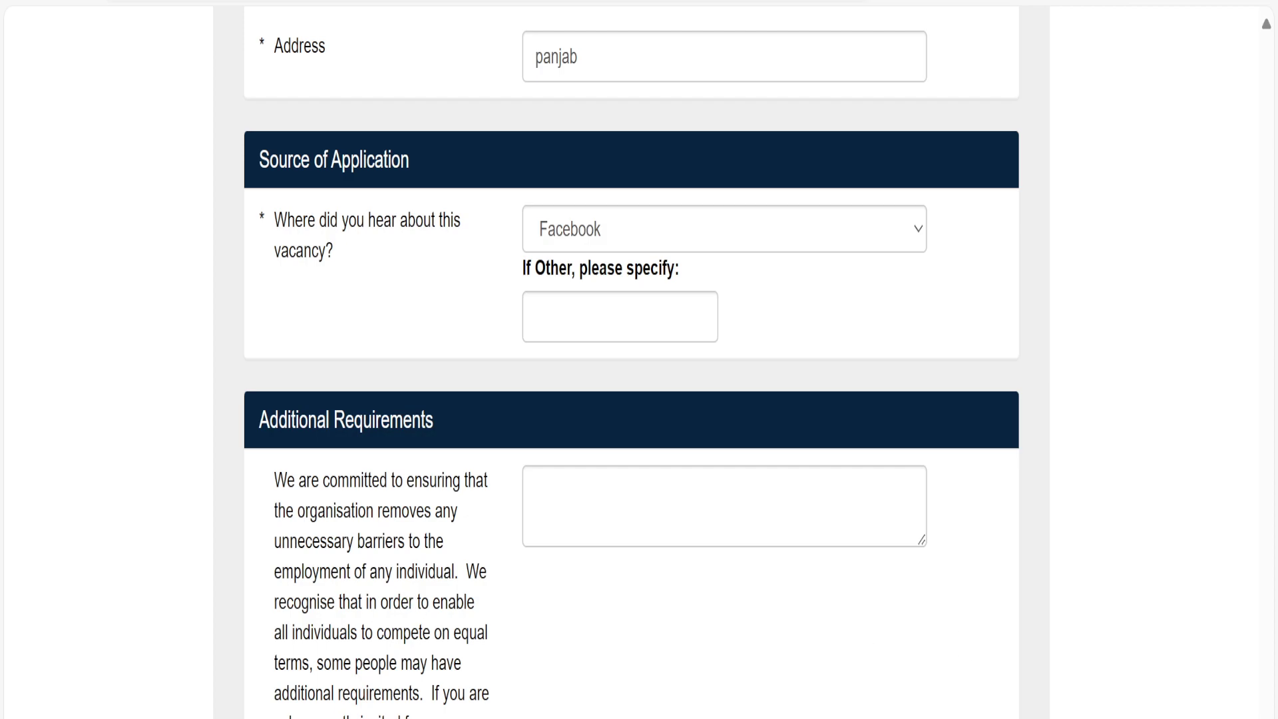
{"action": "scroll", "coordinate": [631, 362], "scroll_direction": "down", "scroll_amount": 8}
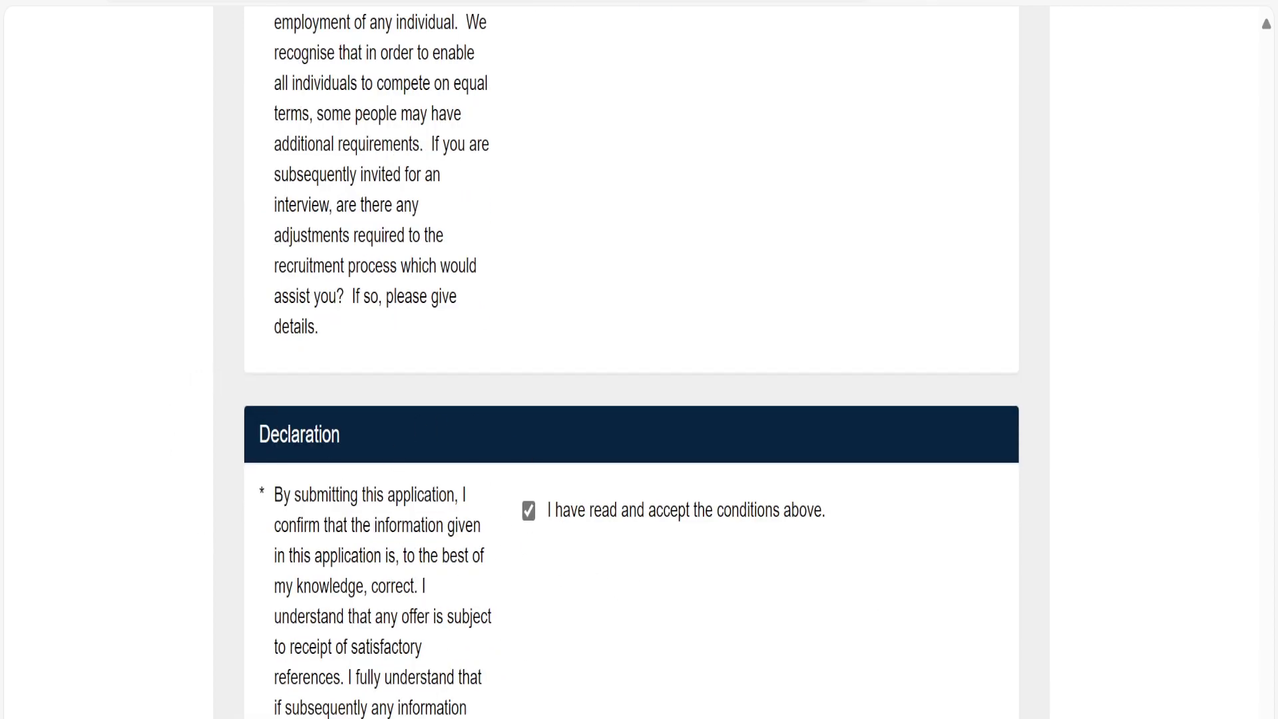
- Recheck the form's entries from the qualifications through the references down to the declaration
{"action": "scroll", "coordinate": [1272, 200], "scroll_direction": "up", "scroll_amount": 20}
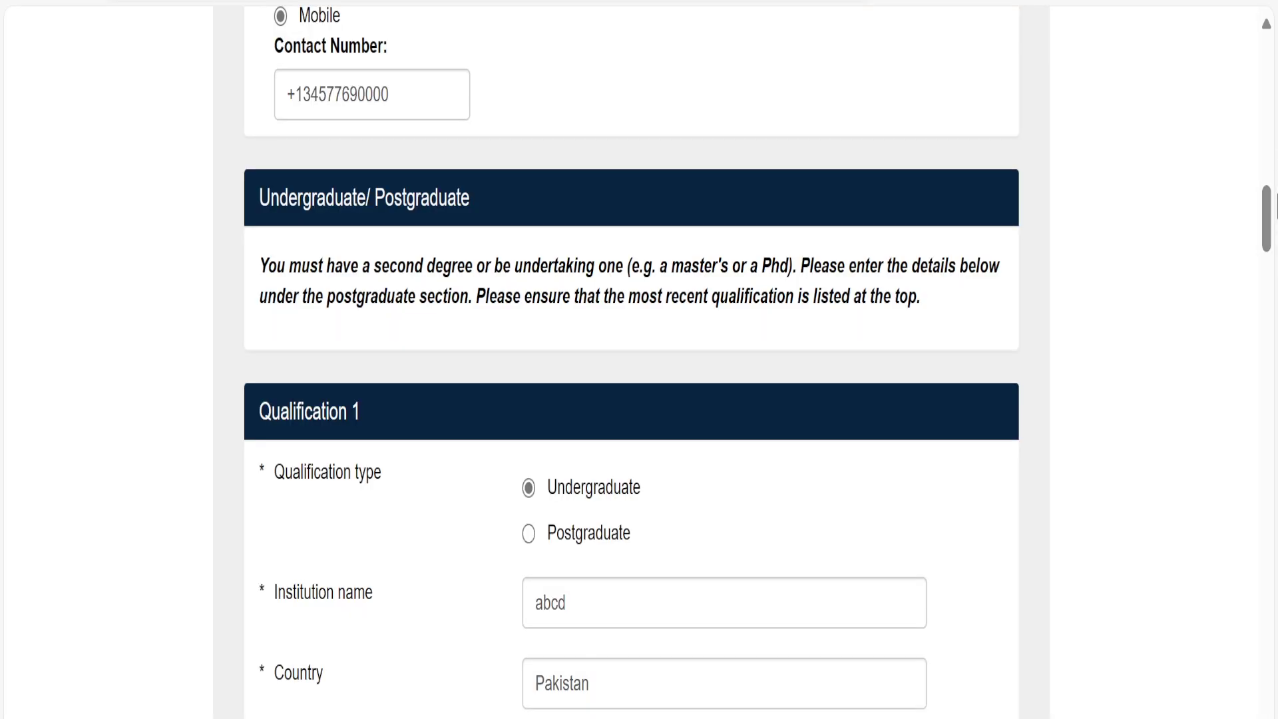
{"action": "scroll", "coordinate": [1268, 433], "scroll_direction": "down", "scroll_amount": 10}
{"action": "scroll", "coordinate": [1267, 434], "scroll_direction": "down", "scroll_amount": 17}
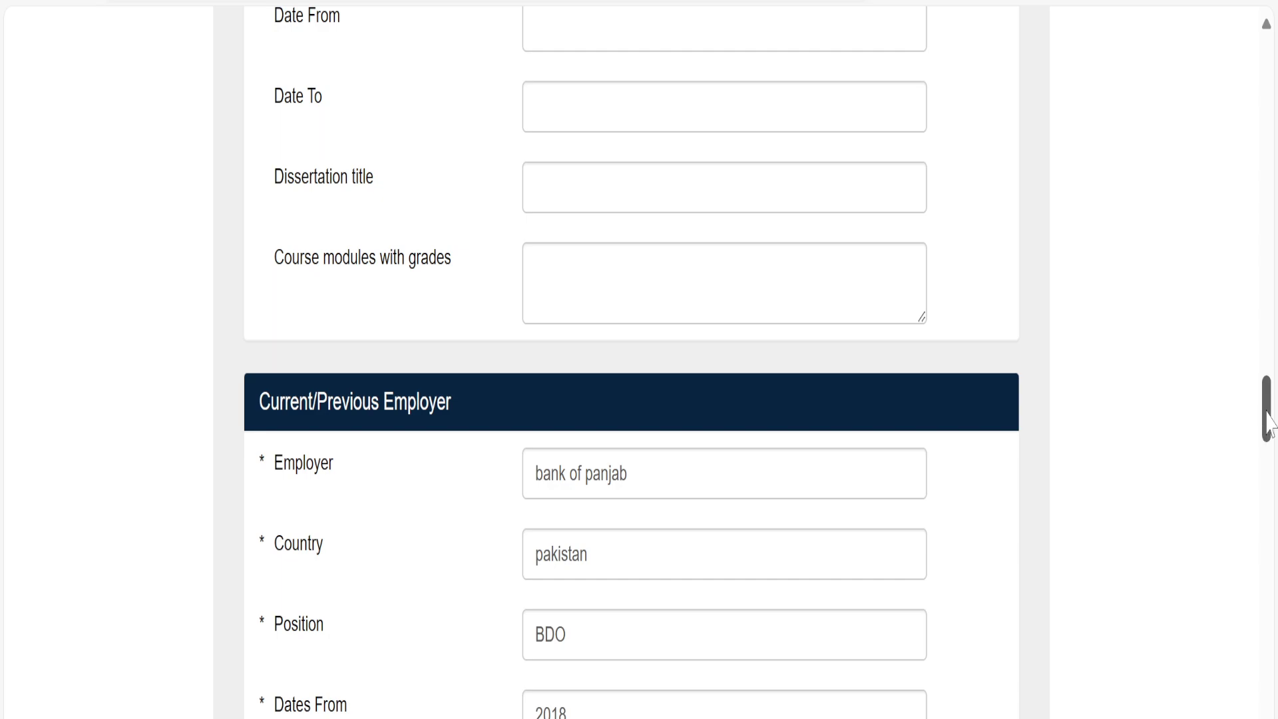
{"action": "scroll", "coordinate": [1269, 491], "scroll_direction": "down", "scroll_amount": 15}
{"action": "left_click_drag", "start_coordinate": [1270, 499], "coordinate": [1271, 711]}
{"action": "scroll", "coordinate": [1268, 710], "scroll_direction": "down", "scroll_amount": 20}
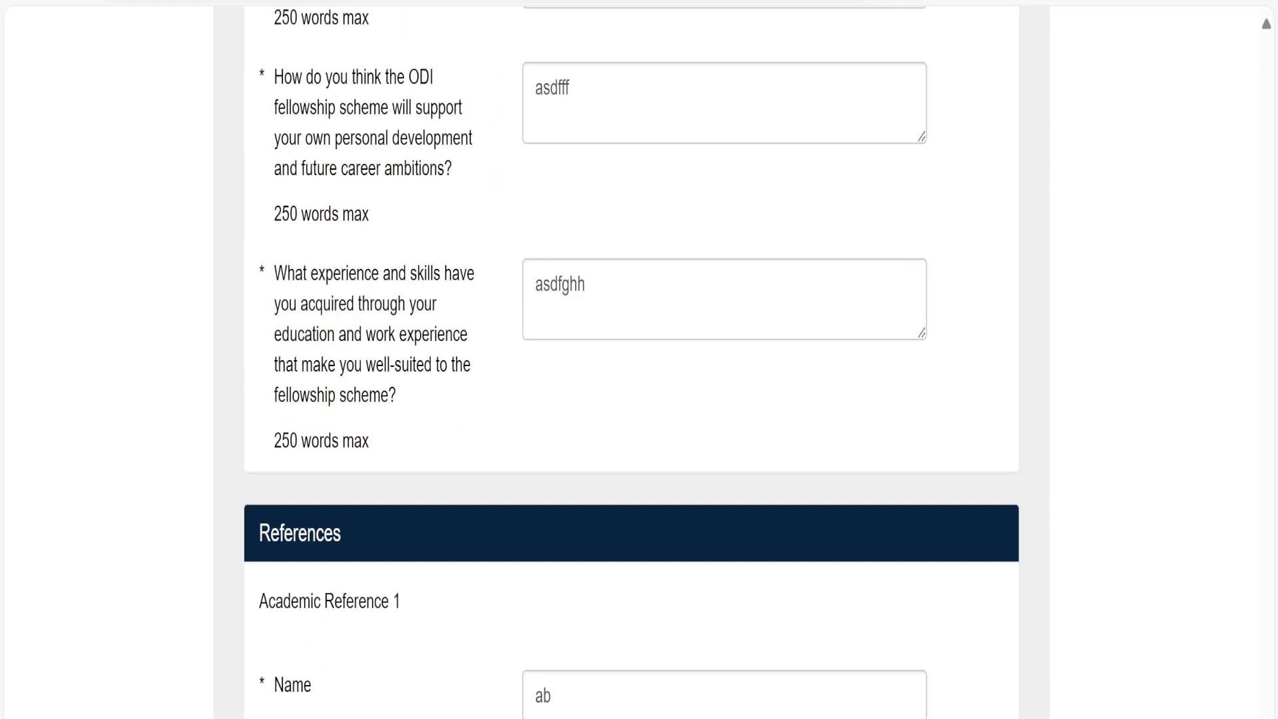
{"action": "scroll", "coordinate": [631, 359], "scroll_direction": "down", "scroll_amount": 15}
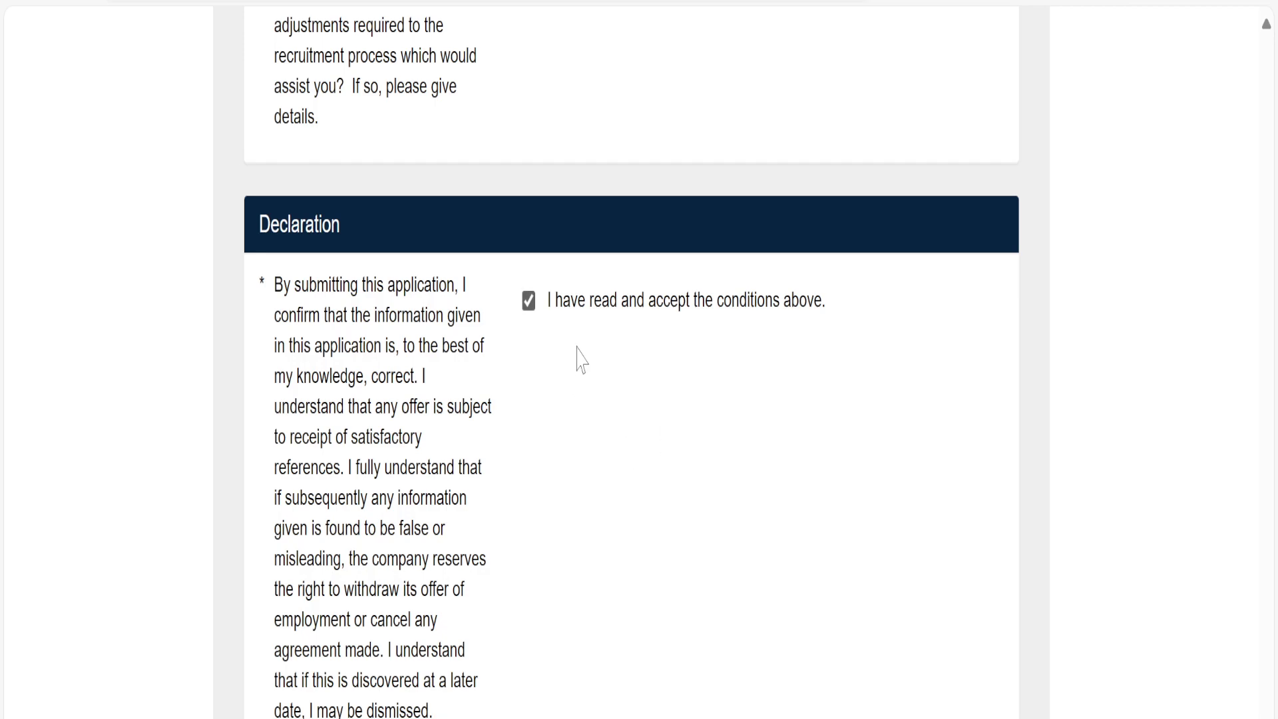
- Disconnect the VPN, reconnect it to the United States server and check the connection's progress
{"action": "left_click", "coordinate": [955, 6]}
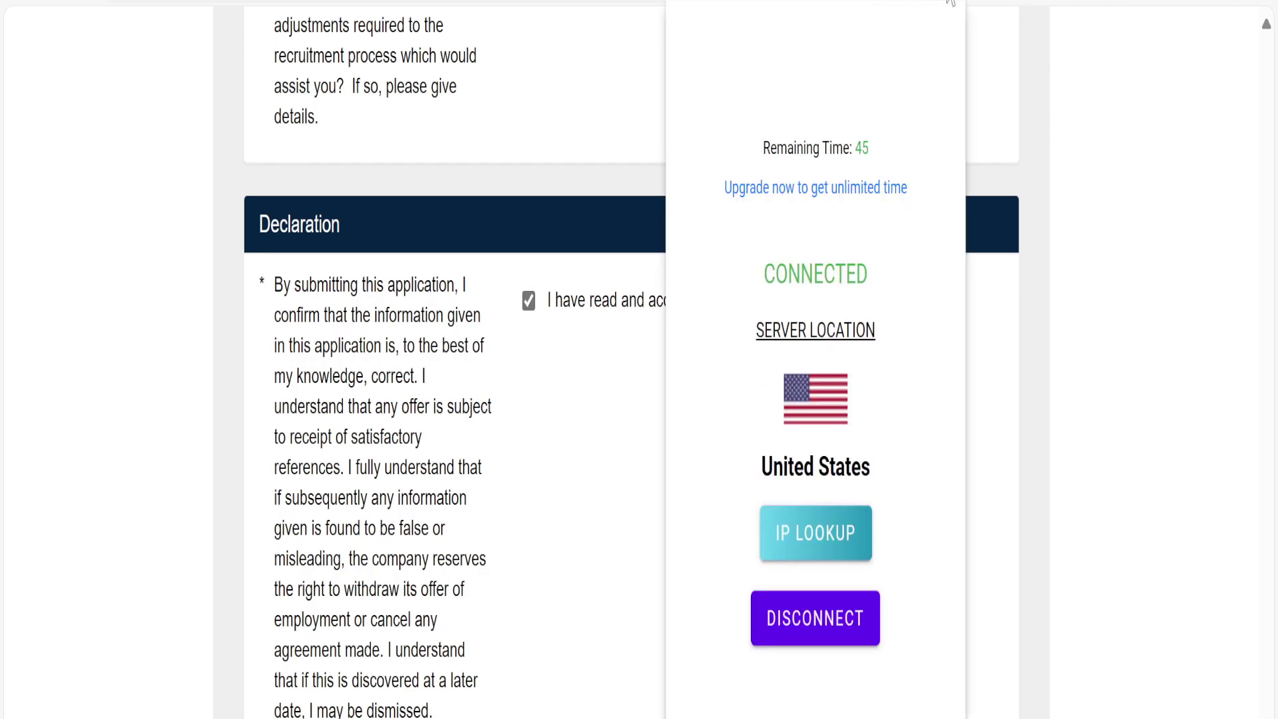
{"action": "left_click", "coordinate": [815, 636]}
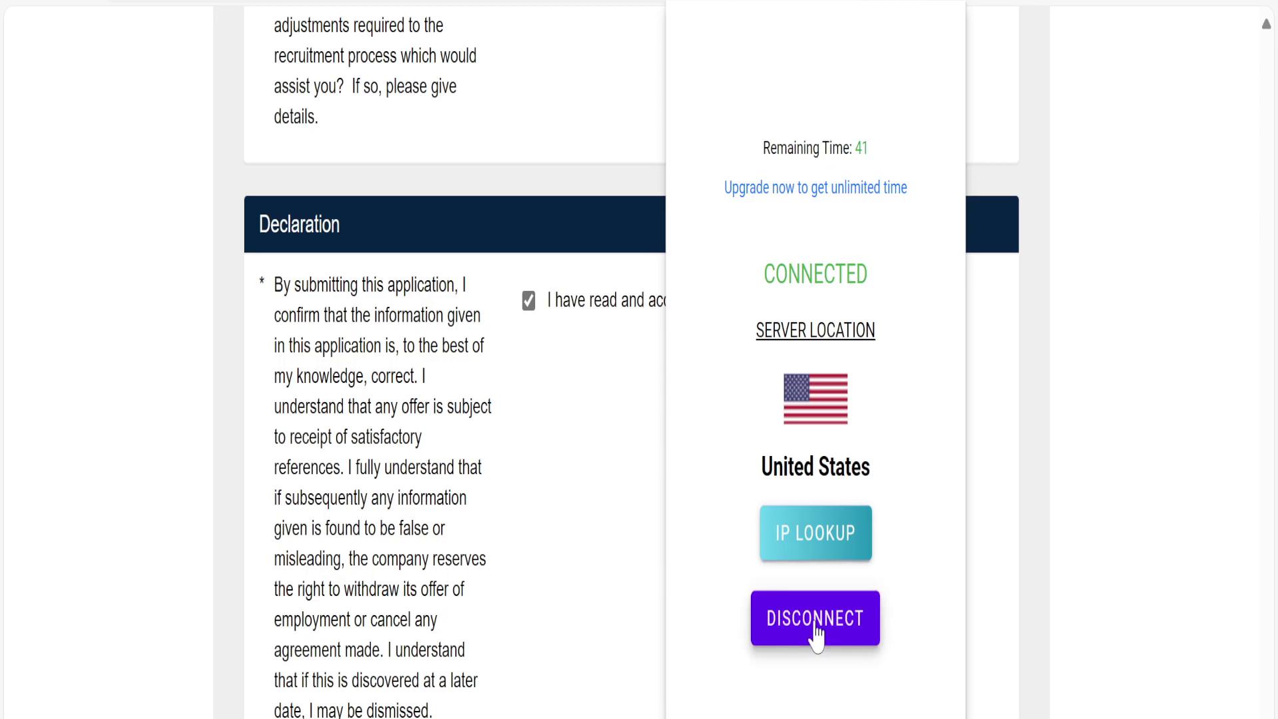
{"action": "left_click", "coordinate": [817, 120]}
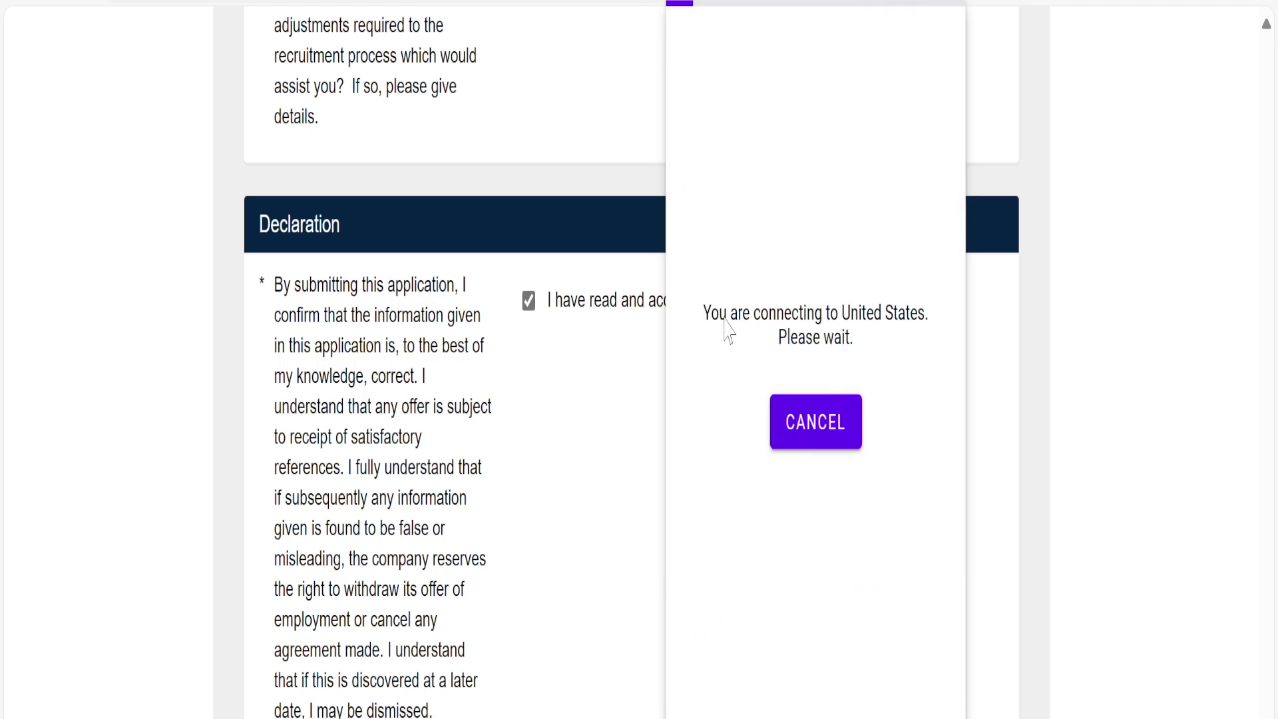
{"action": "left_click", "coordinate": [569, 455]}
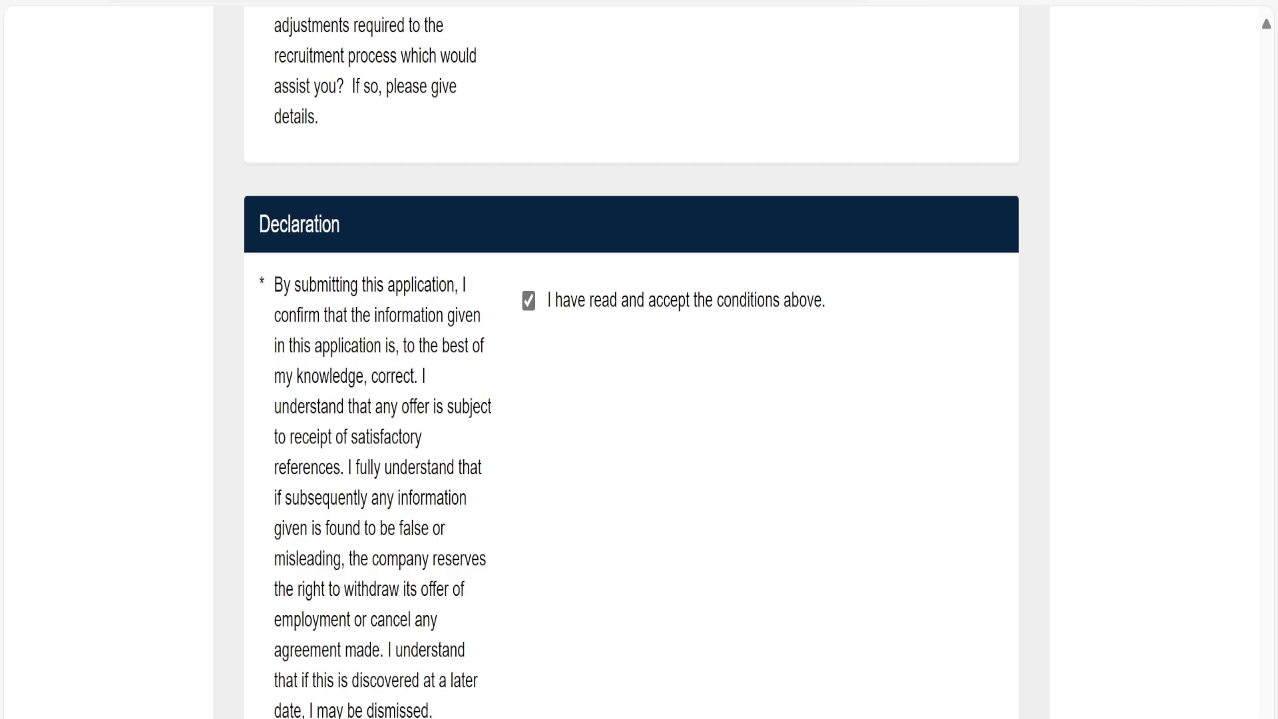
{"action": "scroll", "coordinate": [632, 359], "scroll_direction": "up", "scroll_amount": 3}
{"action": "scroll", "coordinate": [632, 360], "scroll_direction": "down", "scroll_amount": 2}
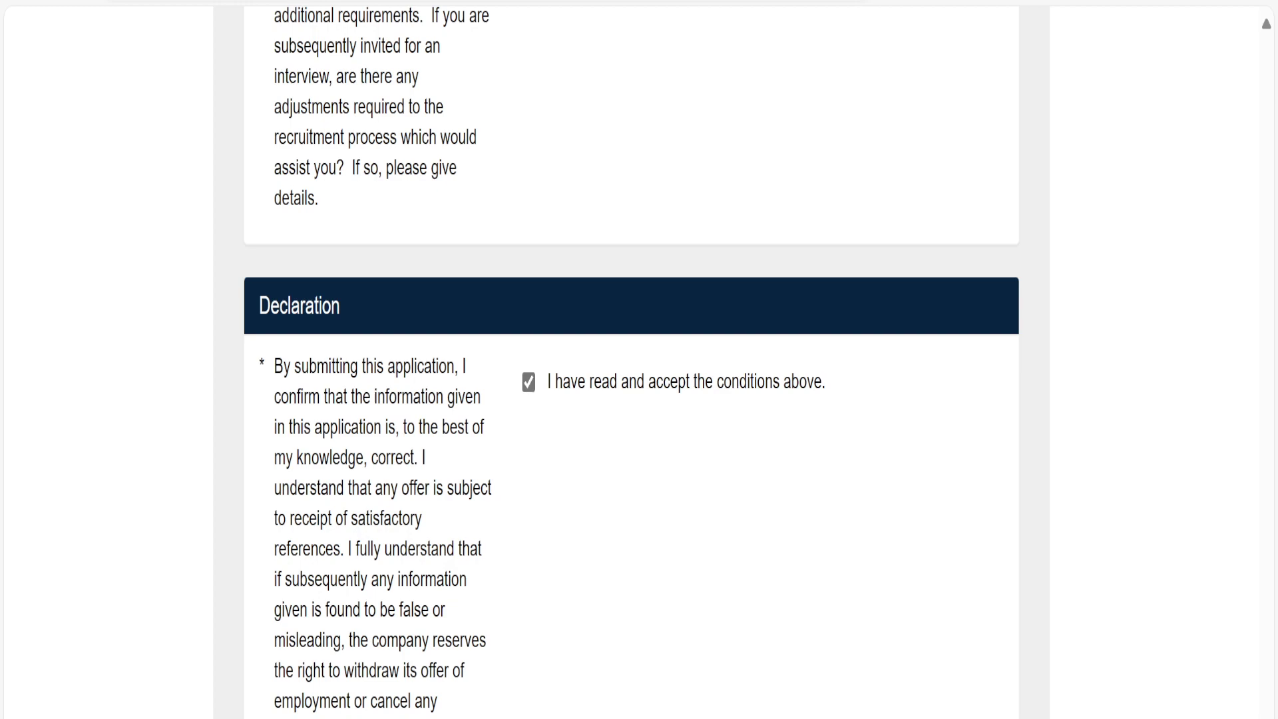
{"action": "left_click", "coordinate": [943, 3]}
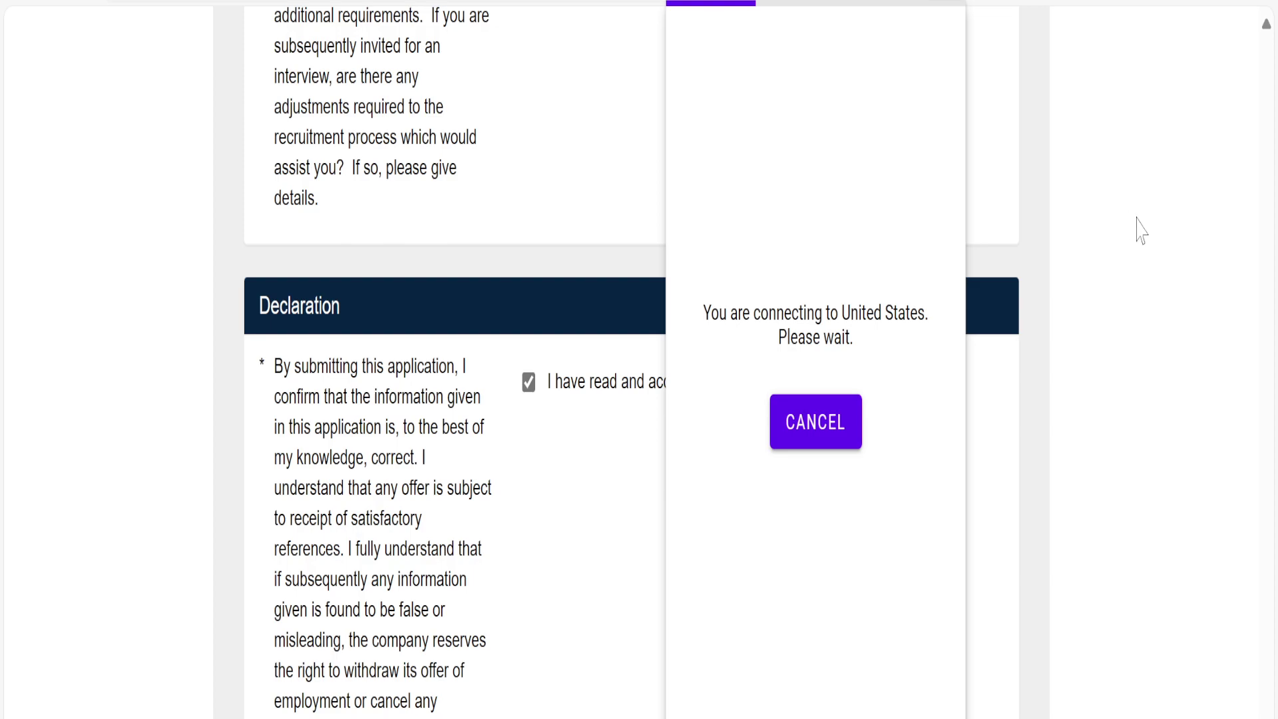
{"action": "left_click", "coordinate": [1127, 234]}
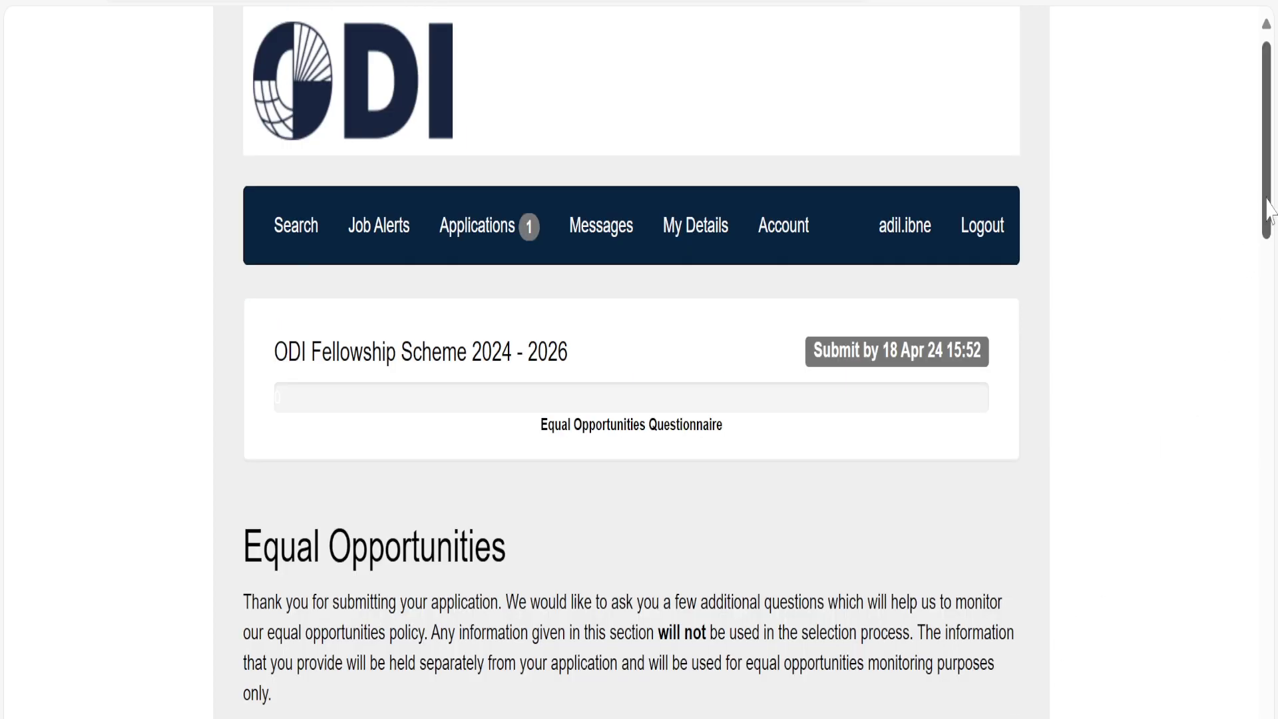
- Set the gender to Male and the age to 25 – 29 years old in the Equal Opportunities Questionnaire
{"action": "left_click_drag", "start_coordinate": [1268, 146], "coordinate": [1271, 248]}
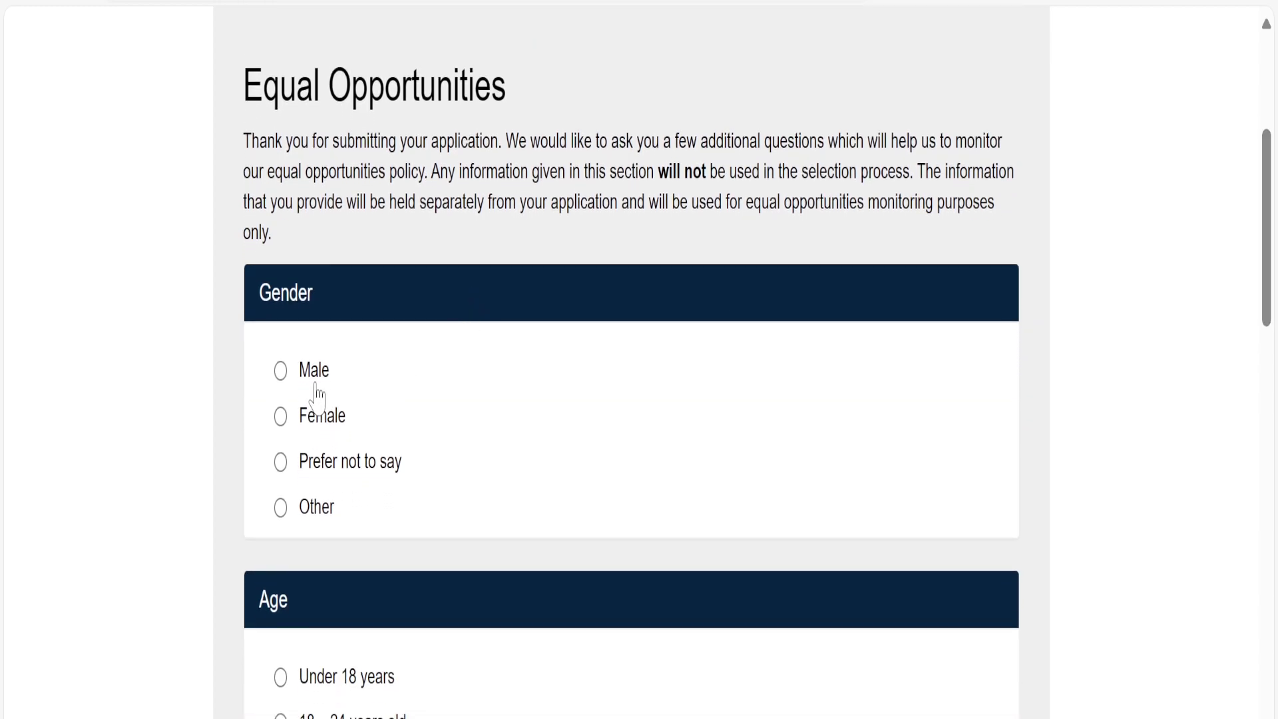
{"action": "left_click", "coordinate": [281, 370]}
{"action": "left_click_drag", "start_coordinate": [1266, 240], "coordinate": [1269, 302]}
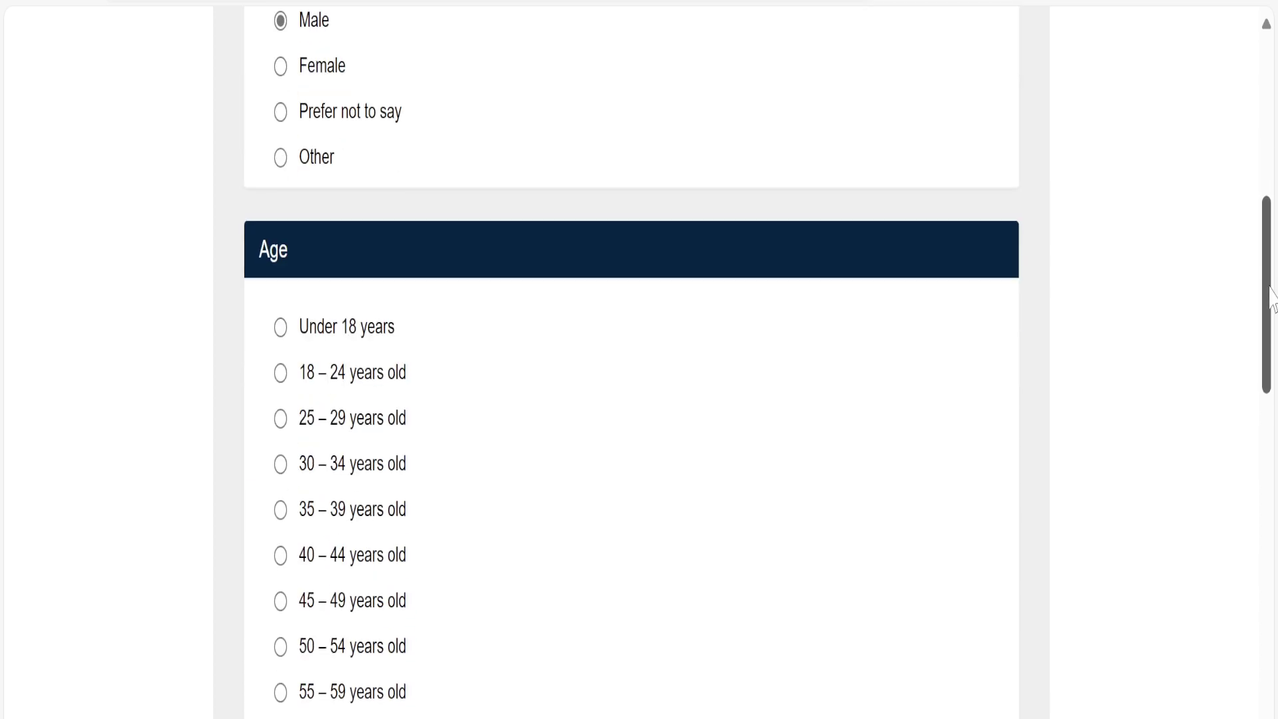
{"action": "left_click", "coordinate": [280, 418]}
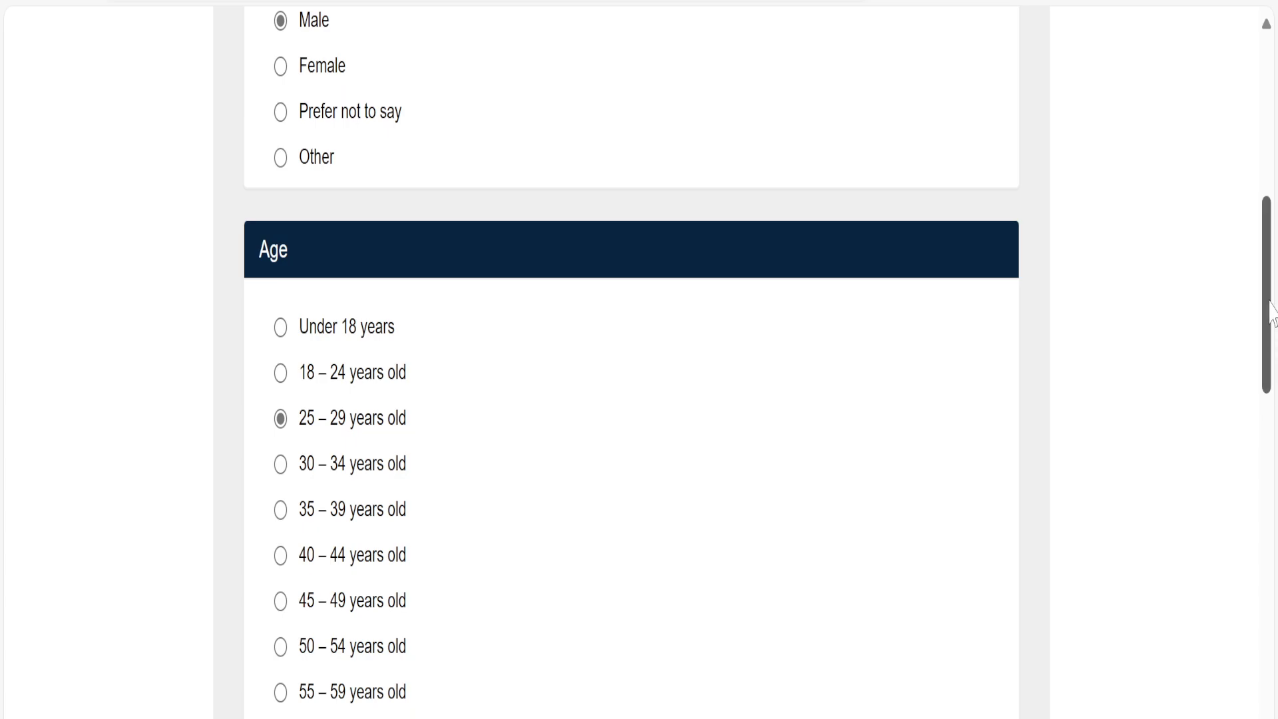